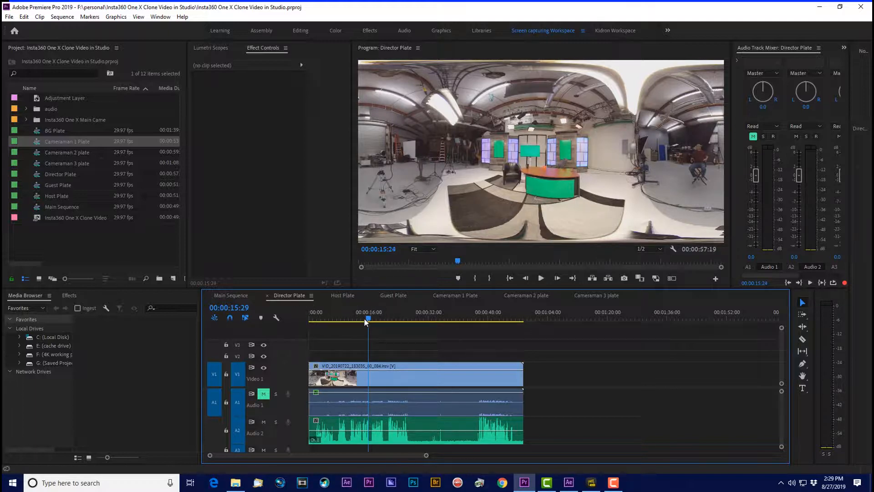
Step: Play a short stretch of the Director Plate sequence from about 14 seconds
{"action": "left_click_drag", "start_coordinate": [364, 320], "coordinate": [360, 322]}
{"action": "key", "text": "space"}
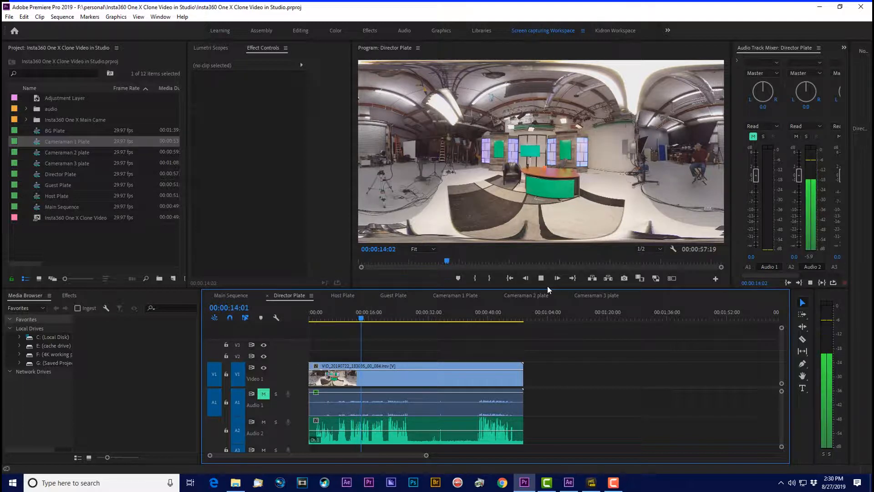
{"action": "key", "text": "space"}
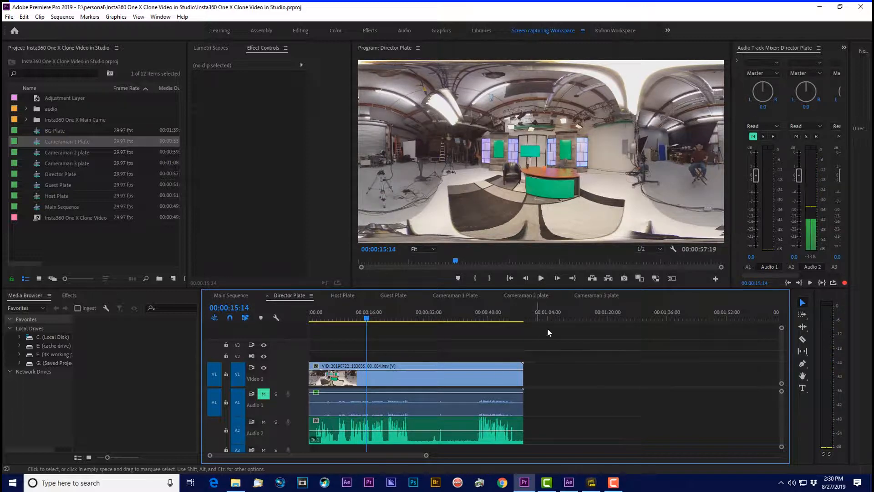
Step: Look through the Host, Guest and Cameraman 1 to 3 plate sequences, and return to the Main Sequence to view its whole linked-comp clip
{"action": "left_click", "coordinate": [343, 296]}
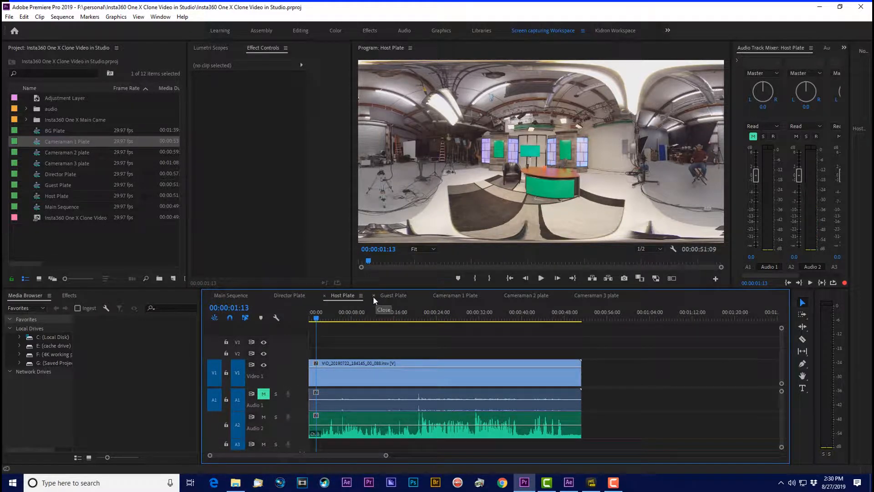
{"action": "left_click", "coordinate": [395, 295]}
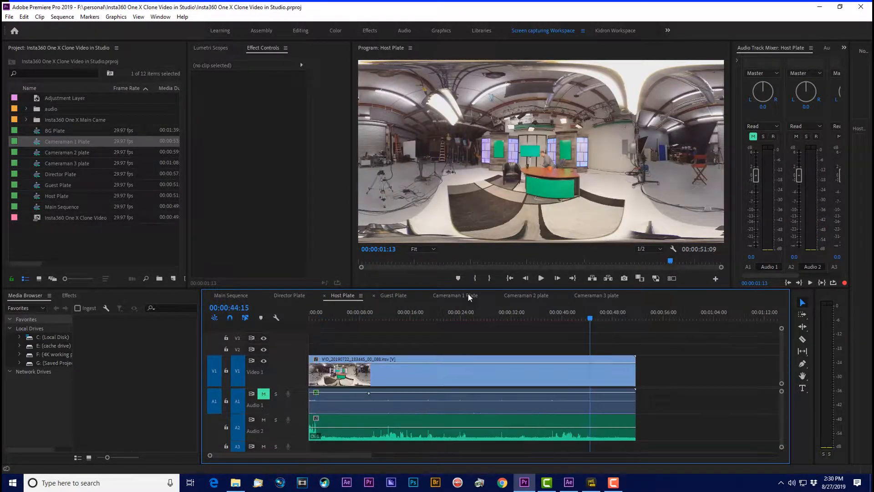
{"action": "left_click", "coordinate": [461, 298]}
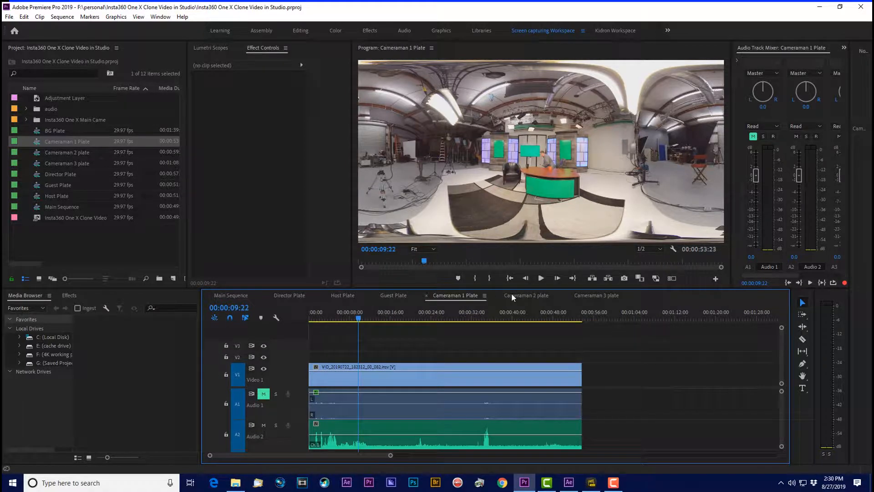
{"action": "left_click", "coordinate": [529, 296]}
{"action": "left_click", "coordinate": [603, 293]}
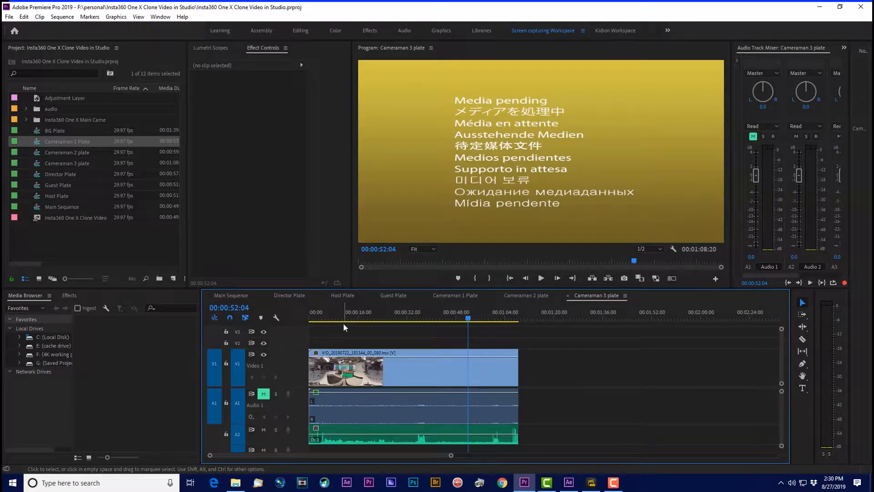
{"action": "left_click", "coordinate": [234, 296]}
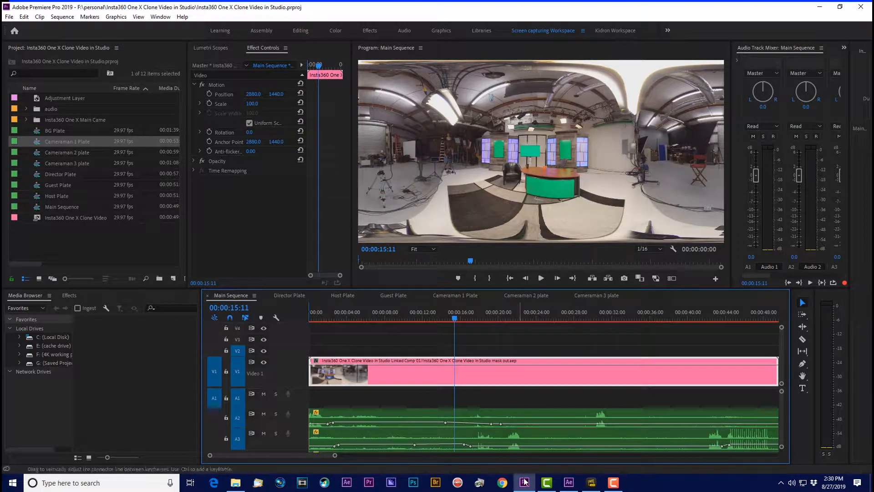
{"action": "left_click_drag", "start_coordinate": [341, 456], "coordinate": [384, 458]}
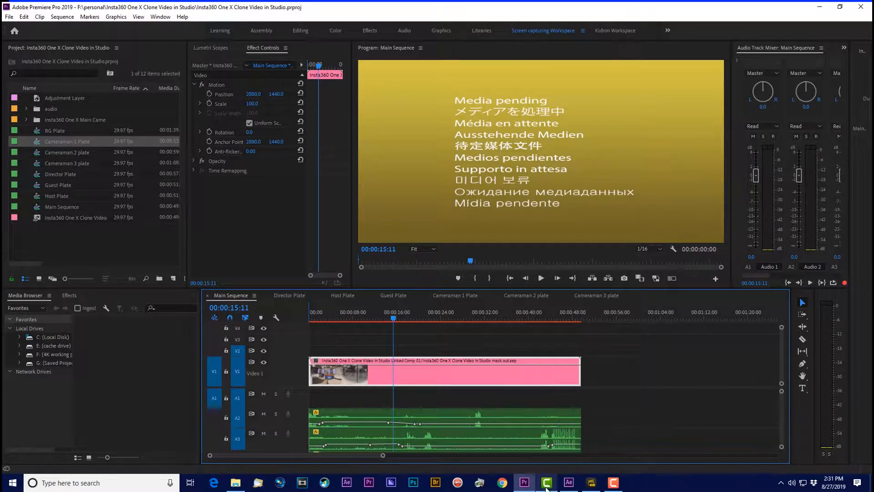
Step: Switch to After Effects and check the background footage layer of Pre-comp 1 by hiding it and showing it again
{"action": "left_click", "coordinate": [569, 487]}
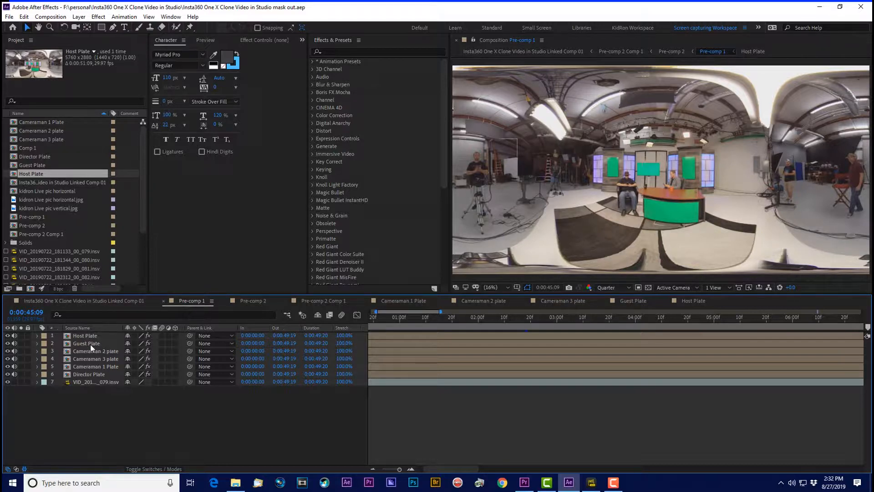
{"action": "left_click", "coordinate": [92, 374]}
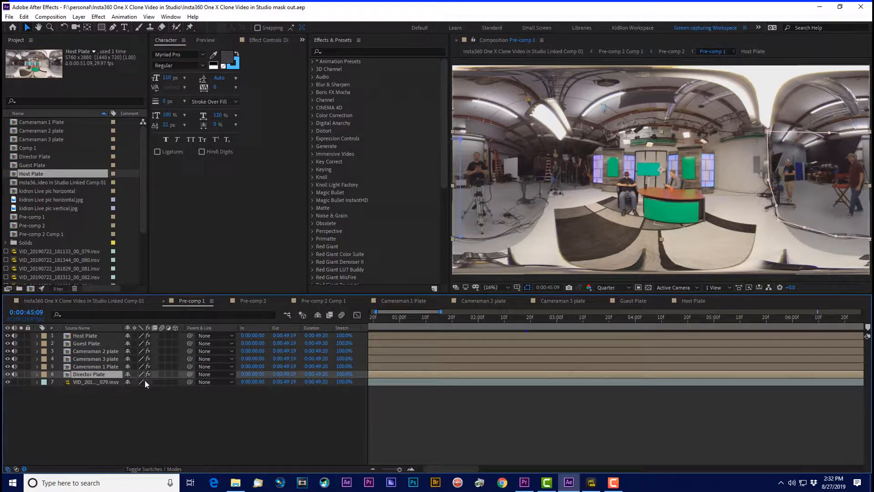
{"action": "left_click", "coordinate": [91, 382]}
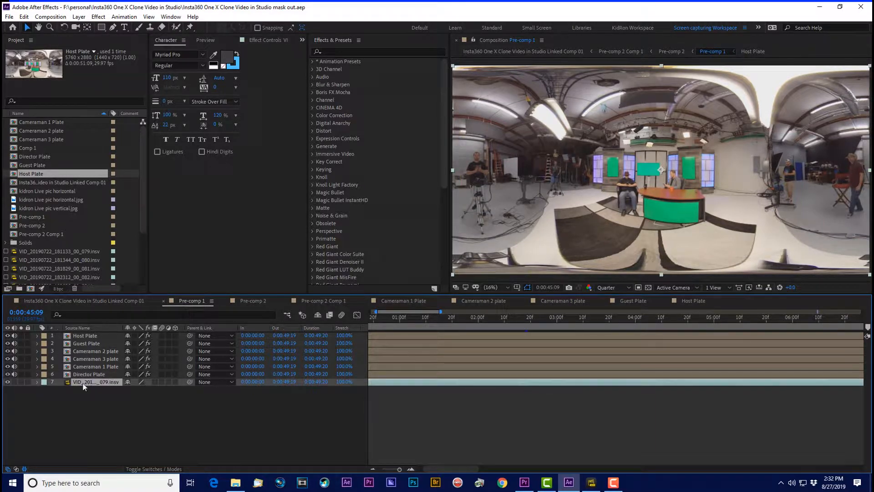
{"action": "left_click", "coordinate": [7, 382]}
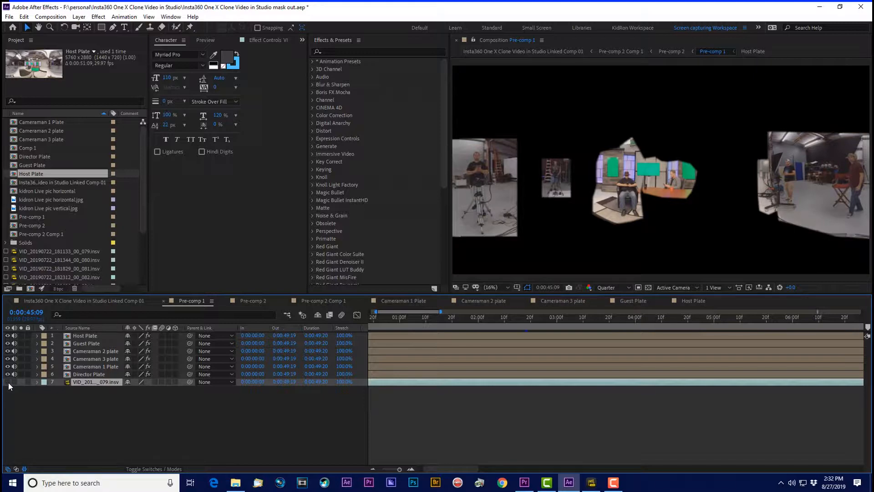
{"action": "left_click", "coordinate": [7, 381]}
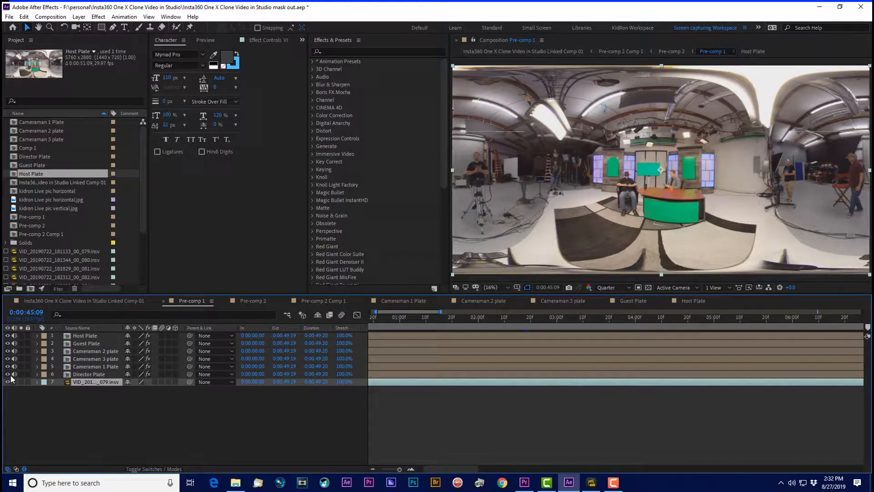
Step: Hide all six plate layers in Pre-comp 1, and turn Host Plate and Guest Plate back on while viewing their masks
{"action": "left_click_drag", "start_coordinate": [8, 374], "coordinate": [9, 338]}
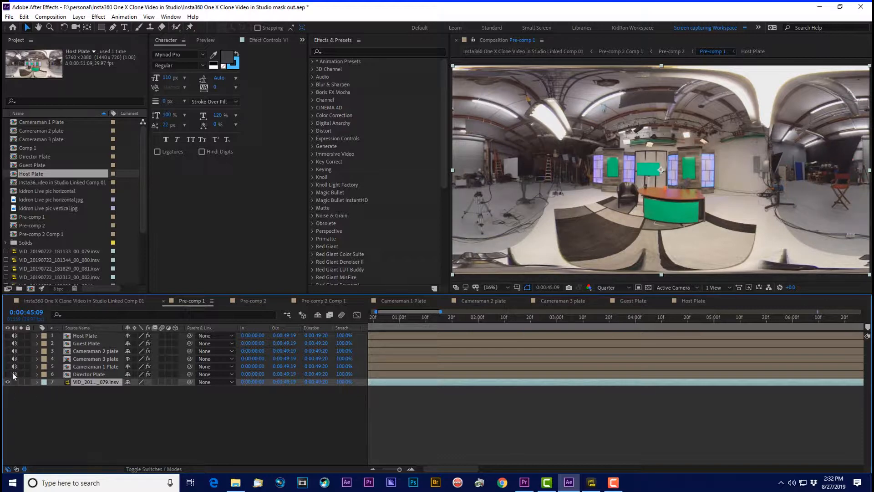
{"action": "left_click", "coordinate": [8, 335]}
{"action": "left_click", "coordinate": [84, 337]}
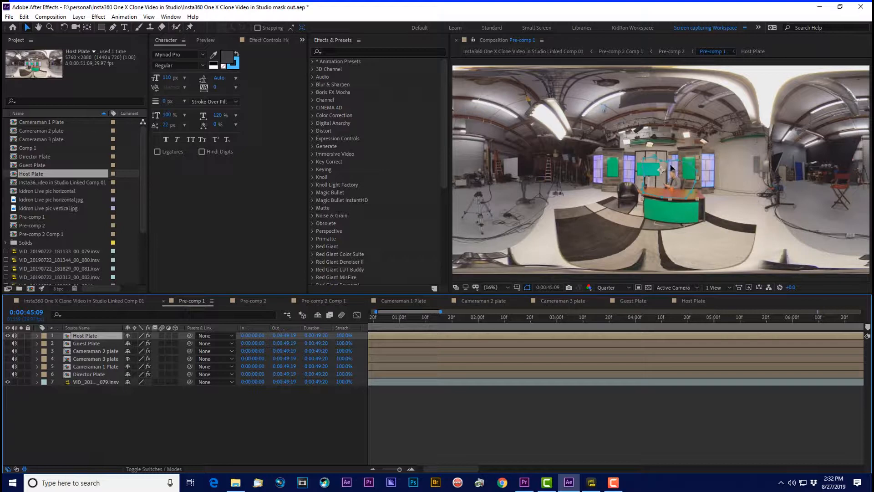
{"action": "left_click", "coordinate": [82, 344]}
{"action": "left_click", "coordinate": [8, 343]}
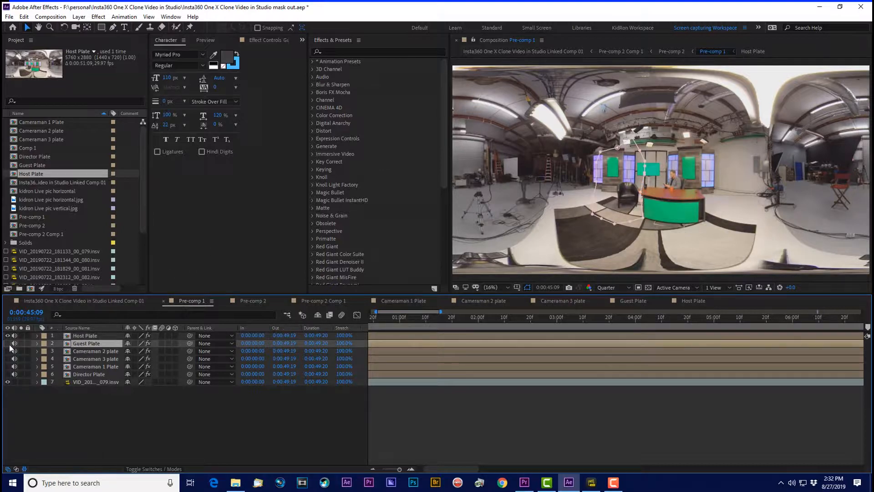
Step: Make the Cameraman 2 and Cameraman 3 plate layers visible again and select each to view its mask
{"action": "left_click", "coordinate": [85, 349]}
{"action": "left_click", "coordinate": [6, 353]}
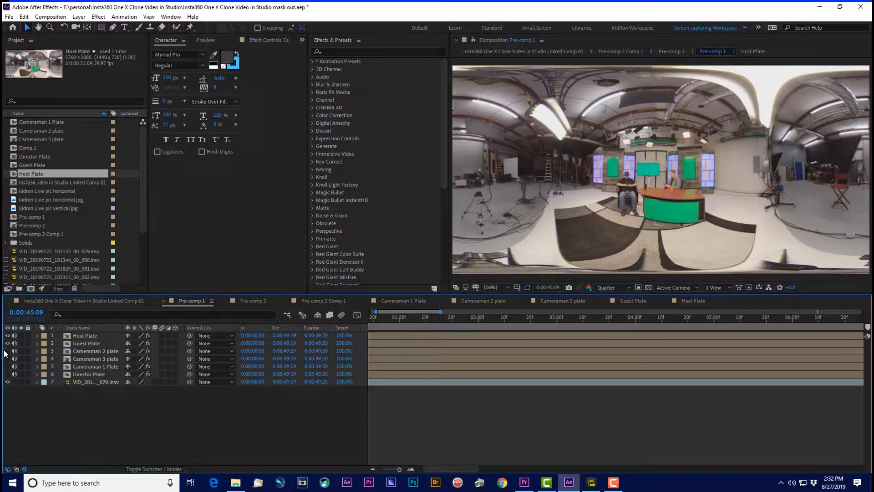
{"action": "left_click", "coordinate": [7, 351]}
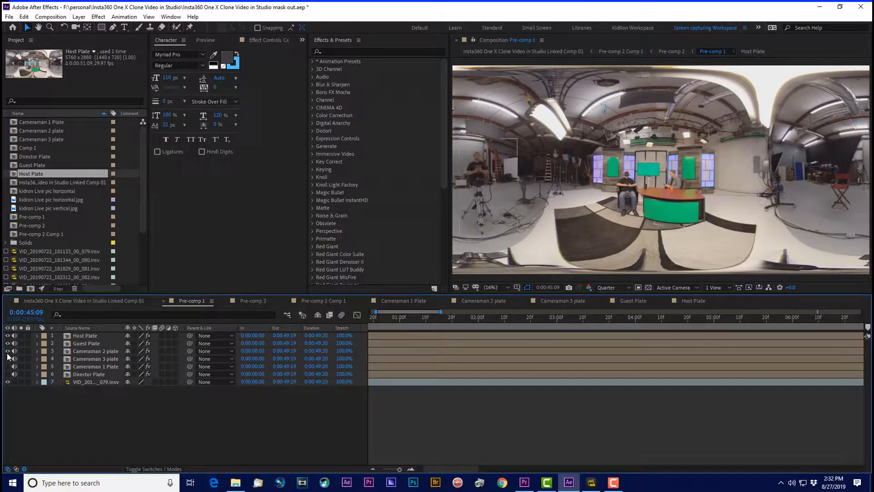
{"action": "left_click", "coordinate": [83, 352]}
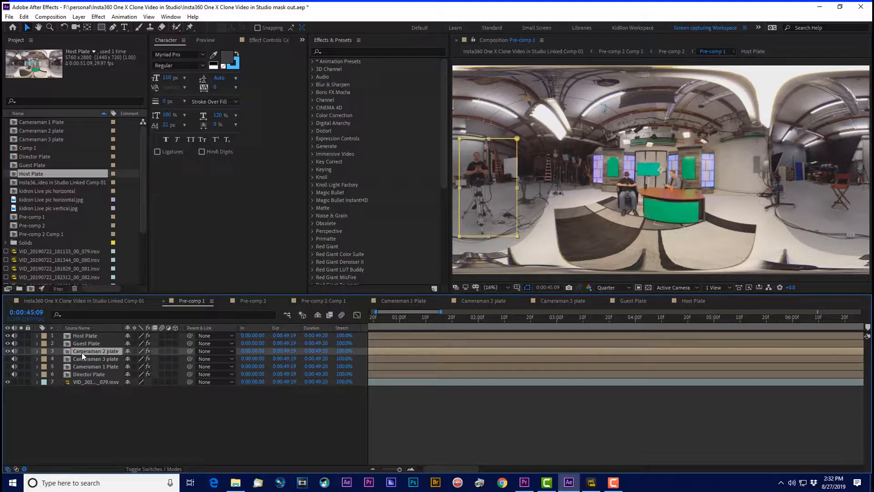
{"action": "left_click", "coordinate": [7, 359]}
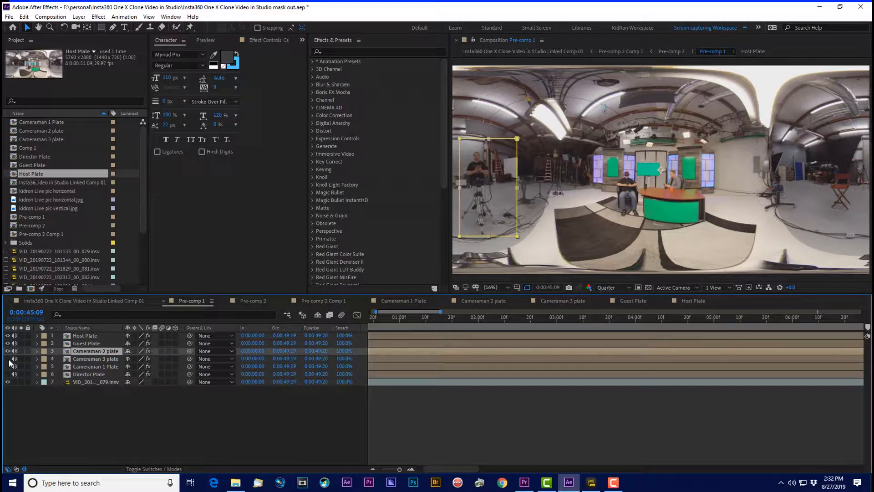
{"action": "left_click", "coordinate": [79, 360]}
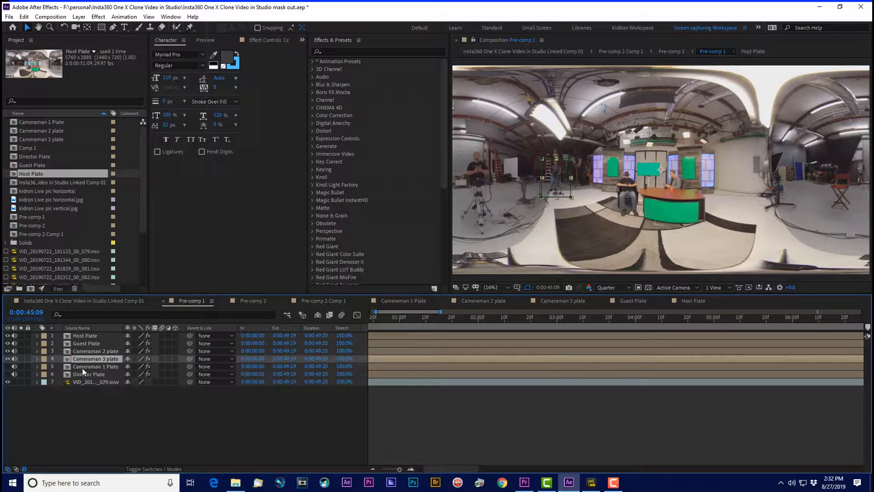
Step: Make the Cameraman 1 Plate and Director Plate layers visible again, view their masks, and deselect all layers
{"action": "left_click", "coordinate": [83, 367]}
{"action": "left_click", "coordinate": [7, 366]}
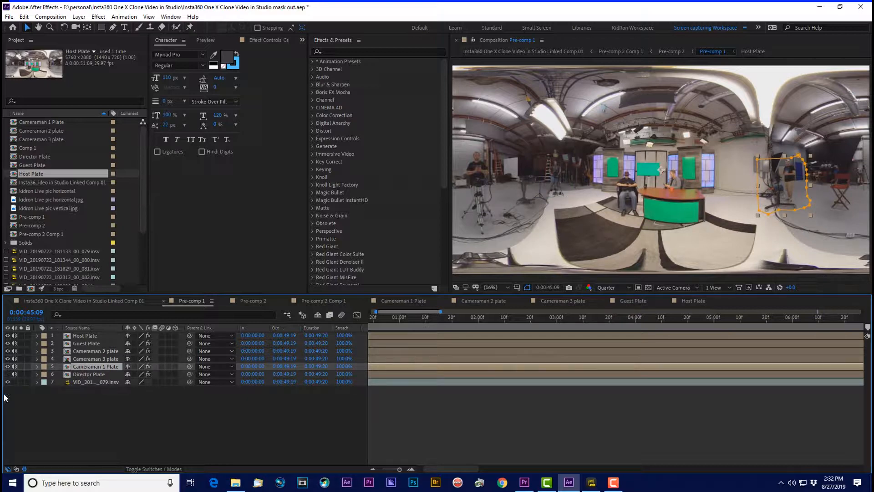
{"action": "left_click", "coordinate": [7, 373]}
{"action": "left_click", "coordinate": [83, 374]}
{"action": "left_click", "coordinate": [7, 374]}
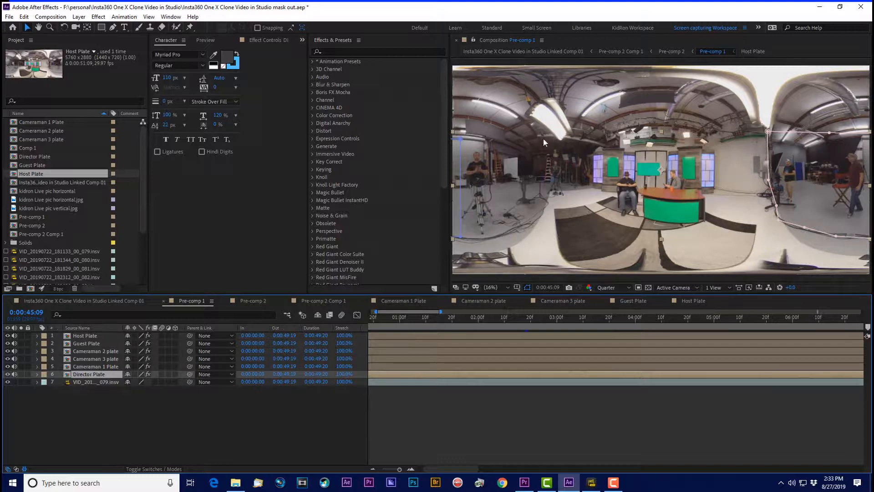
{"action": "left_click", "coordinate": [96, 419]}
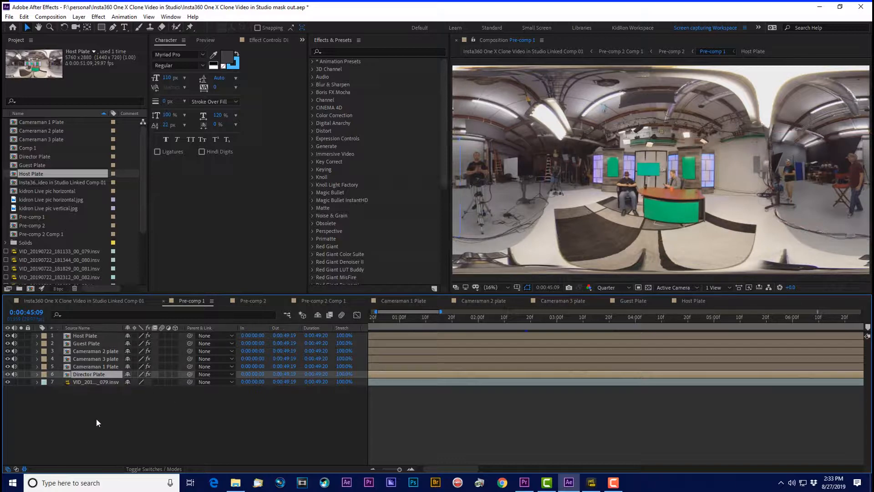
Step: Compare Pre-comp 1 with Pre-comp 2 and inspect the Keylight (1.2) effect on the nested Pre-comp 1 layer
{"action": "left_click", "coordinate": [253, 304]}
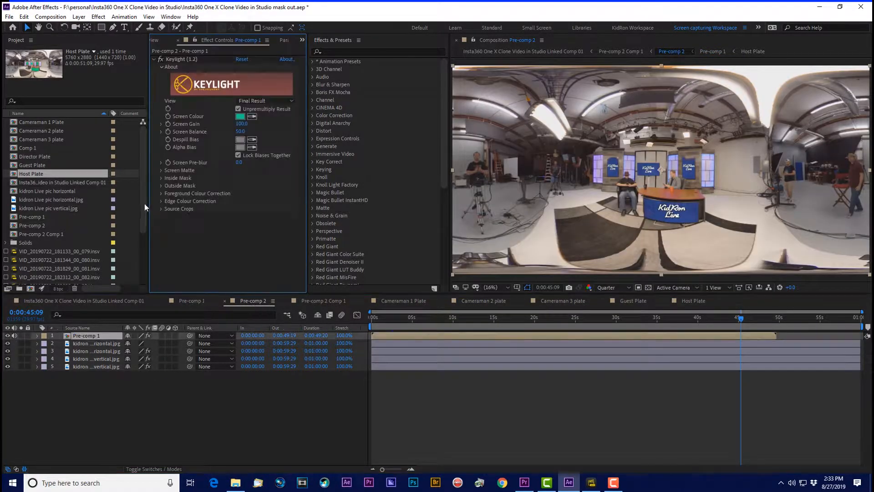
{"action": "left_click", "coordinate": [184, 300]}
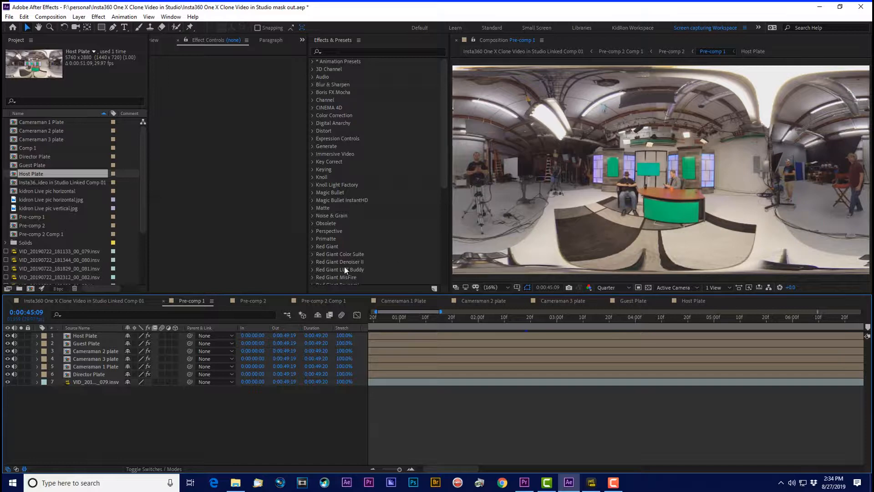
{"action": "left_click", "coordinate": [250, 302]}
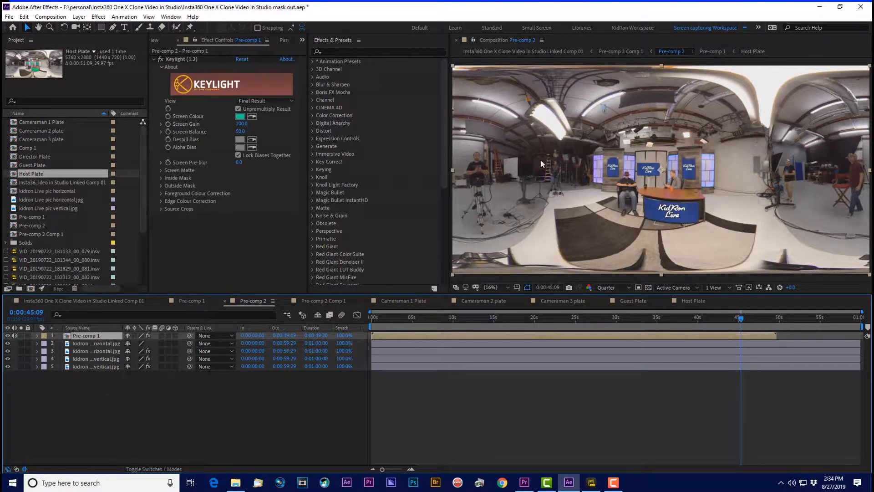
{"action": "left_click", "coordinate": [180, 59]}
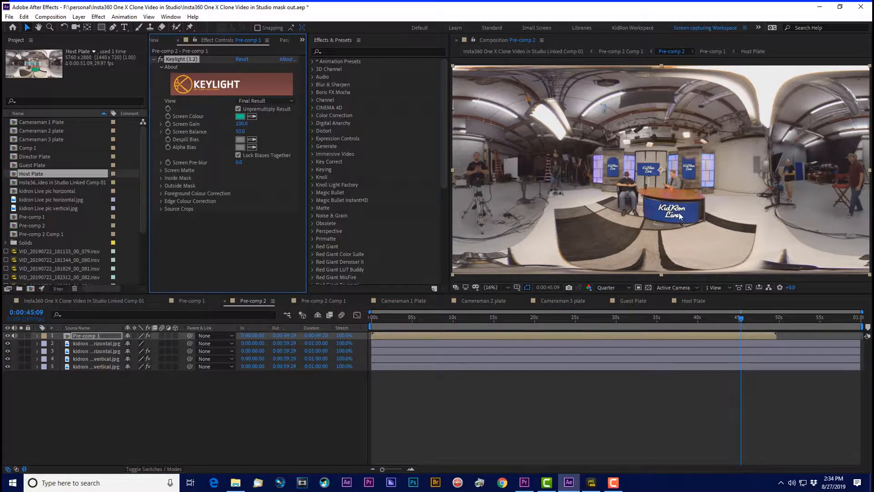
Step: Hide the Pre-comp 1 layer in Pre-comp 2 to isolate the KidRon Live graphics behind it
{"action": "left_click", "coordinate": [85, 344]}
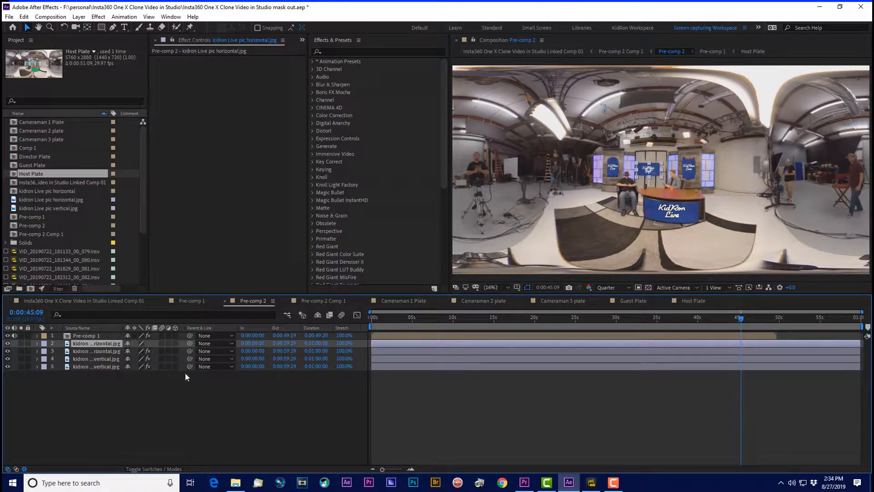
{"action": "left_click", "coordinate": [8, 335]}
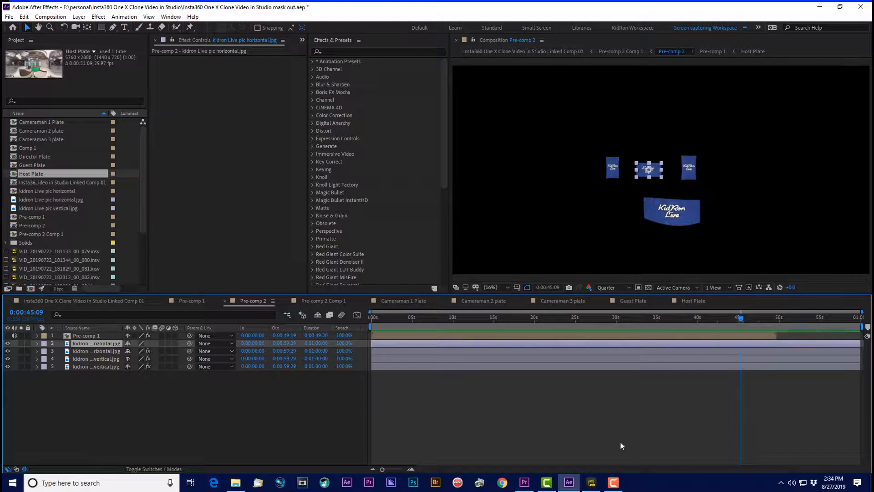
{"action": "left_click", "coordinate": [249, 408]}
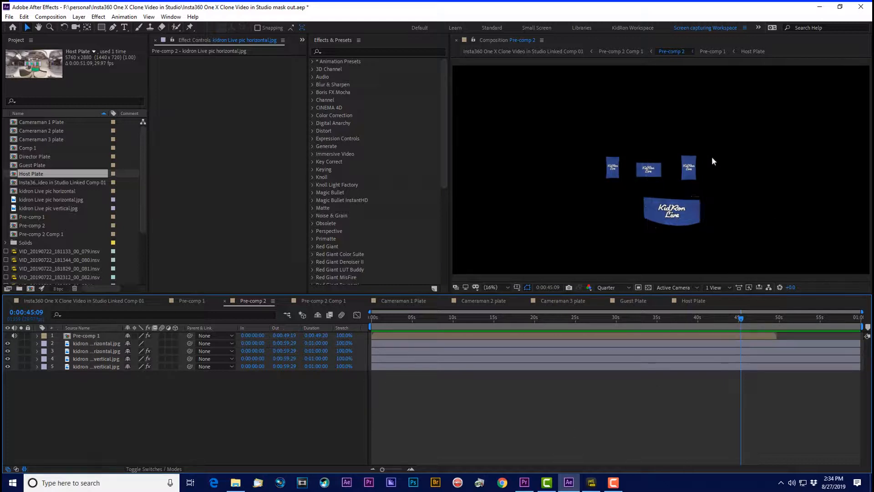
Step: Inspect the Bezier Warp effect on the vertical screen and desk graphics, and make the Pre-comp 1 layer visible again
{"action": "left_click", "coordinate": [649, 172]}
{"action": "left_click", "coordinate": [614, 172]}
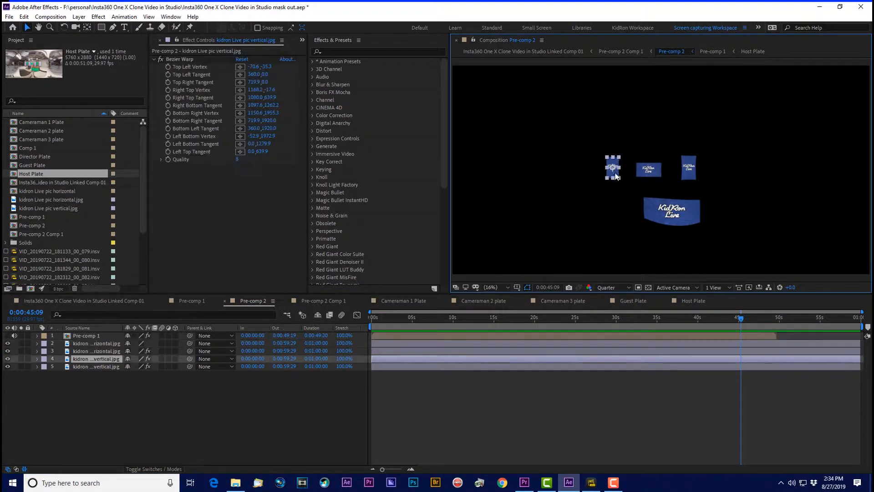
{"action": "left_click", "coordinate": [658, 214]}
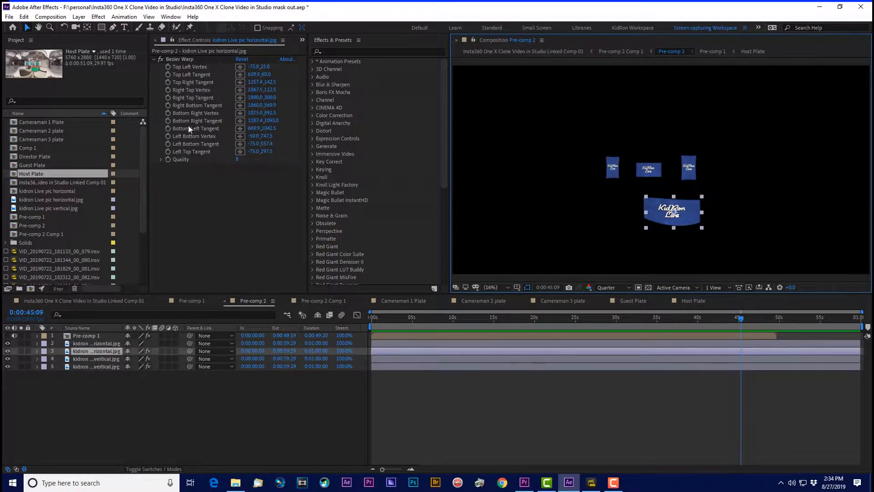
{"action": "left_click", "coordinate": [187, 59]}
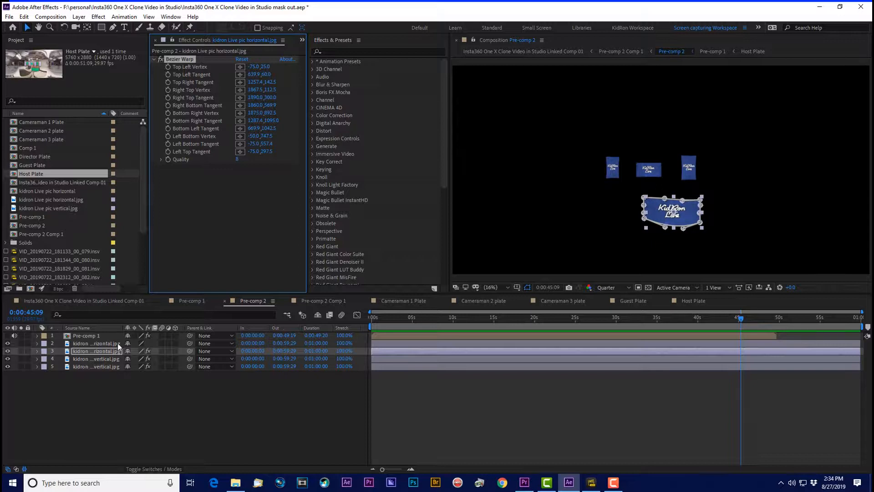
{"action": "left_click", "coordinate": [82, 336]}
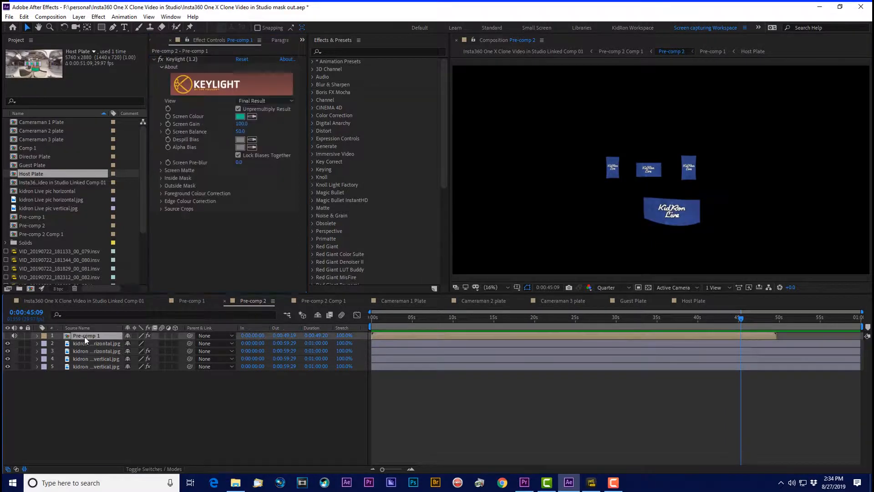
{"action": "left_click", "coordinate": [7, 336]}
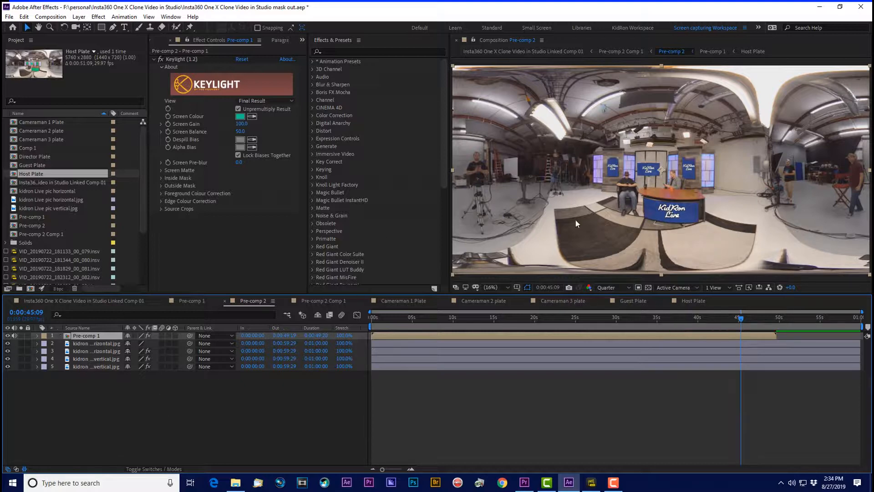
Step: Try shifting the Pre-comp 1 layer over the background graphics in Pre-comp 2 and undo the move
{"action": "mouse_move", "coordinate": [593, 174]}
{"action": "left_mouse_down"}
{"action": "mouse_move", "coordinate": [591, 187]}
{"action": "mouse_move", "coordinate": [603, 173]}
{"action": "mouse_move", "coordinate": [592, 168]}
{"action": "left_mouse_up"}
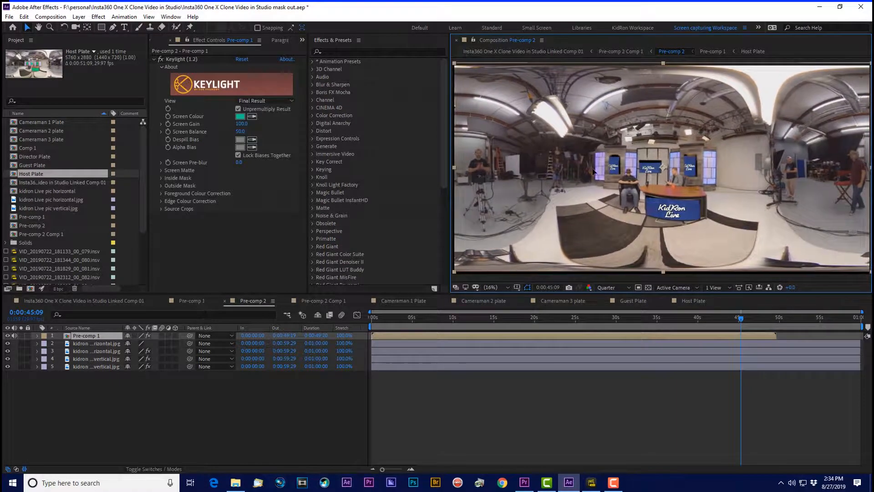
{"action": "key", "text": "ctrl+z"}
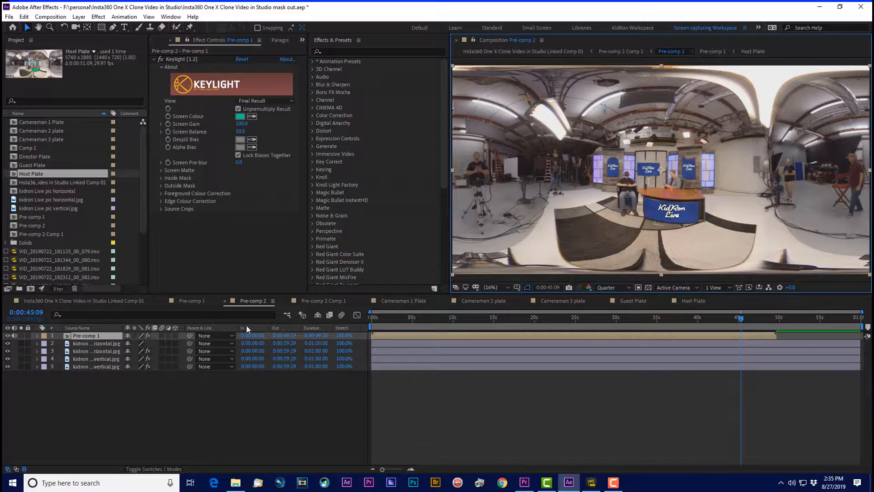
Step: In Pre-comp 2 Comp 1, list the Immersive Video effects and compare the Pre-comp 2 layer with VR Rotate Sphere off and on
{"action": "left_click", "coordinate": [325, 302]}
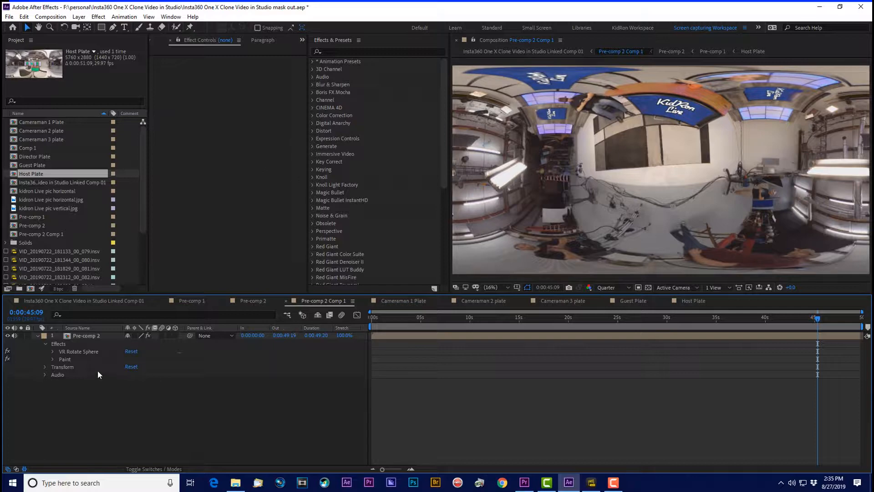
{"action": "left_click", "coordinate": [312, 155]}
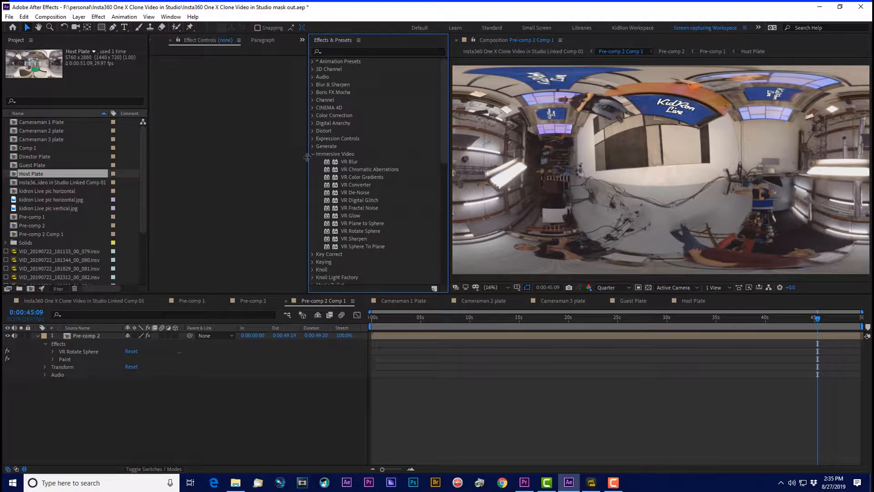
{"action": "left_click", "coordinate": [90, 335]}
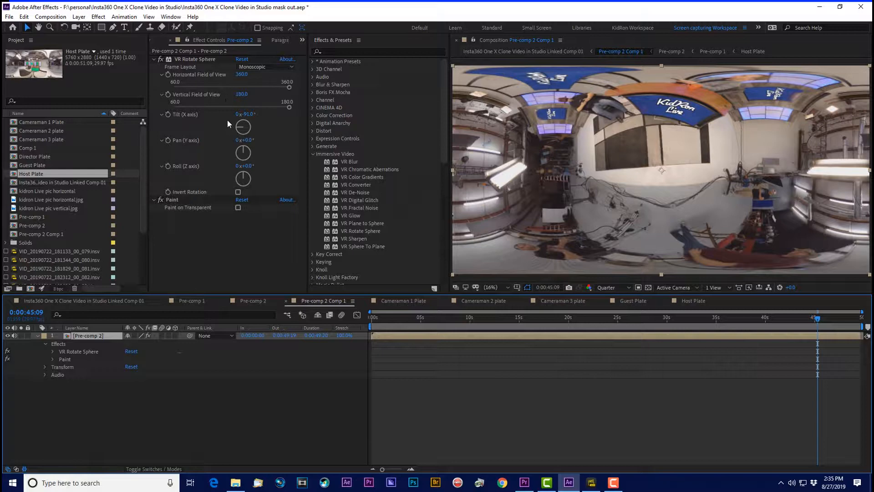
{"action": "left_click", "coordinate": [160, 58]}
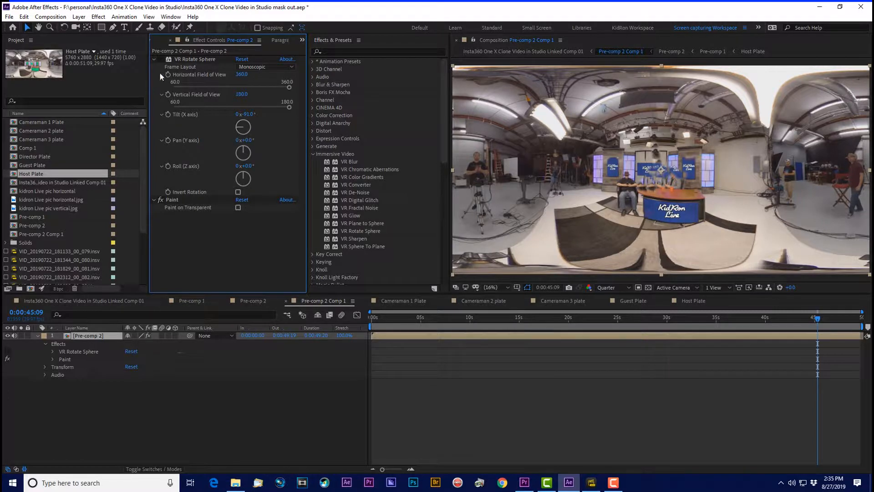
{"action": "left_click", "coordinate": [161, 59]}
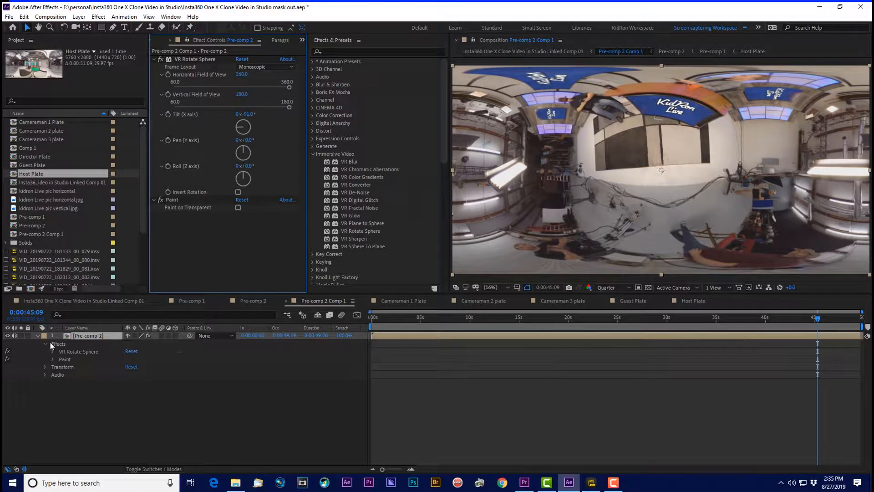
Step: Disable the Paint effect on the Pre-comp 2 layer, examine its full list of clone strokes, and enable the effect again
{"action": "left_click", "coordinate": [160, 199]}
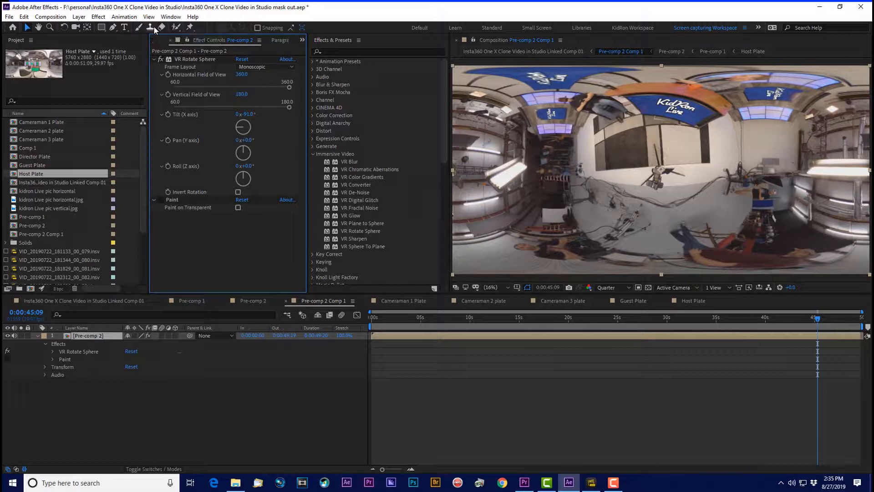
{"action": "left_click", "coordinate": [45, 367]}
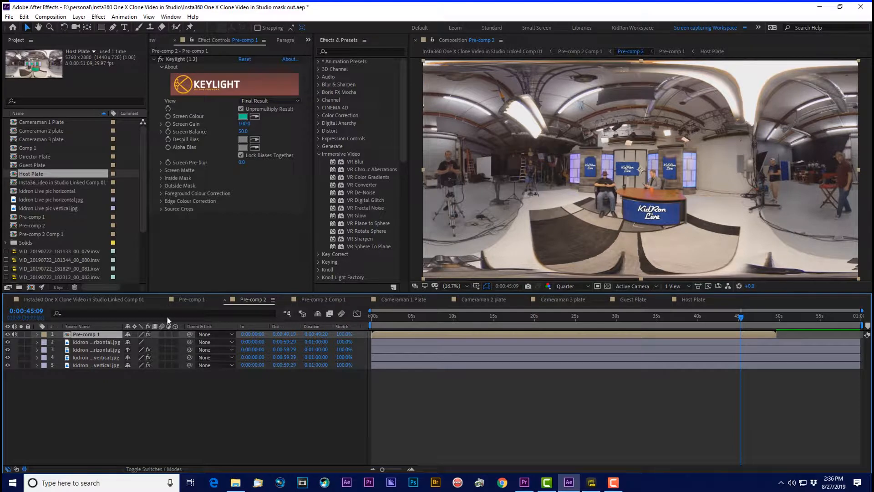
{"action": "left_click", "coordinate": [332, 298]}
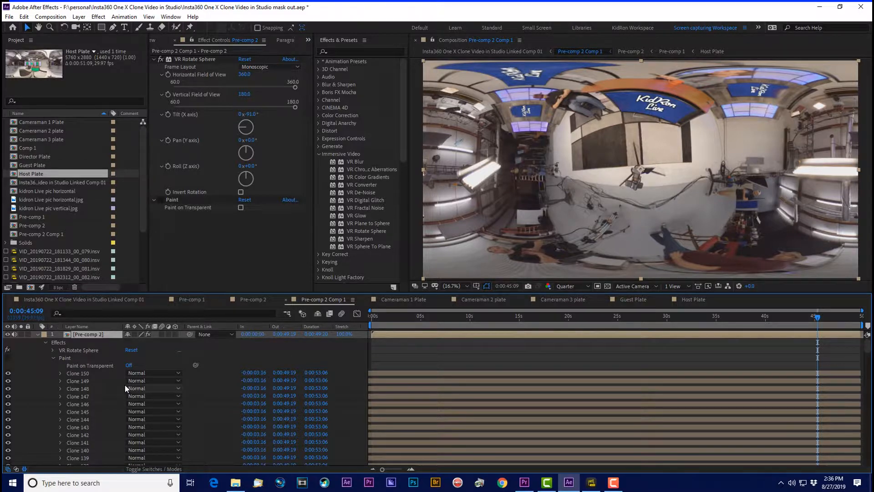
{"action": "scroll", "coordinate": [125, 384], "scroll_direction": "down", "scroll_amount": 5}
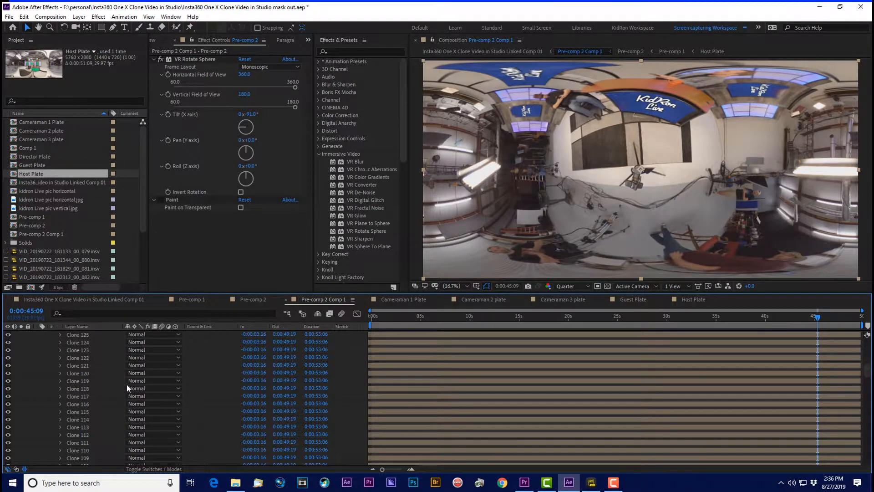
{"action": "scroll", "coordinate": [127, 384], "scroll_direction": "down", "scroll_amount": 10}
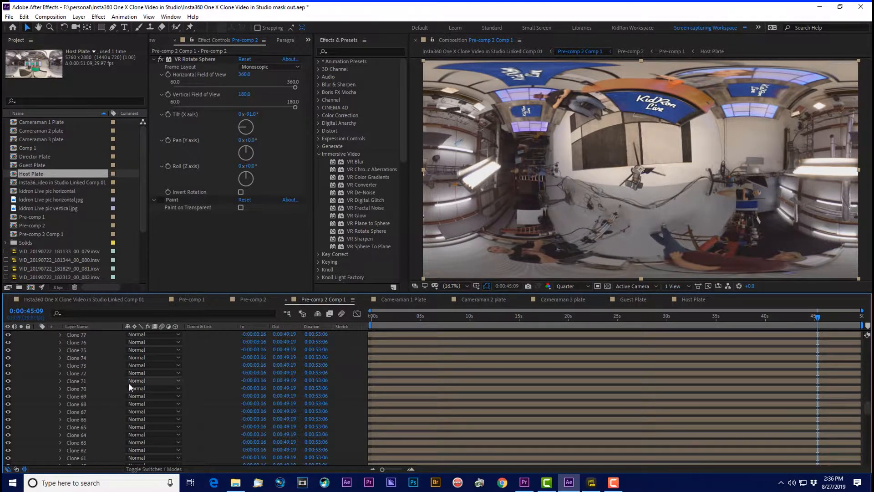
{"action": "scroll", "coordinate": [128, 384], "scroll_direction": "down", "scroll_amount": 3}
{"action": "scroll", "coordinate": [151, 414], "scroll_direction": "down", "scroll_amount": 10}
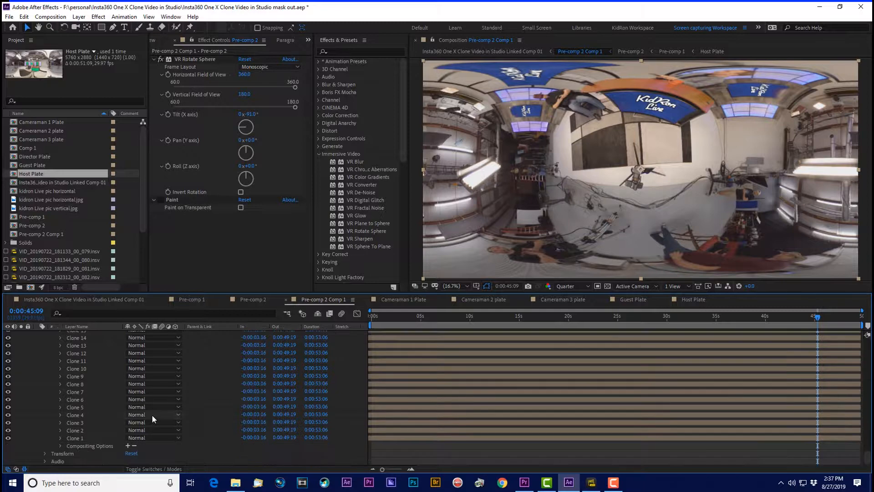
{"action": "scroll", "coordinate": [149, 414], "scroll_direction": "up", "scroll_amount": 20}
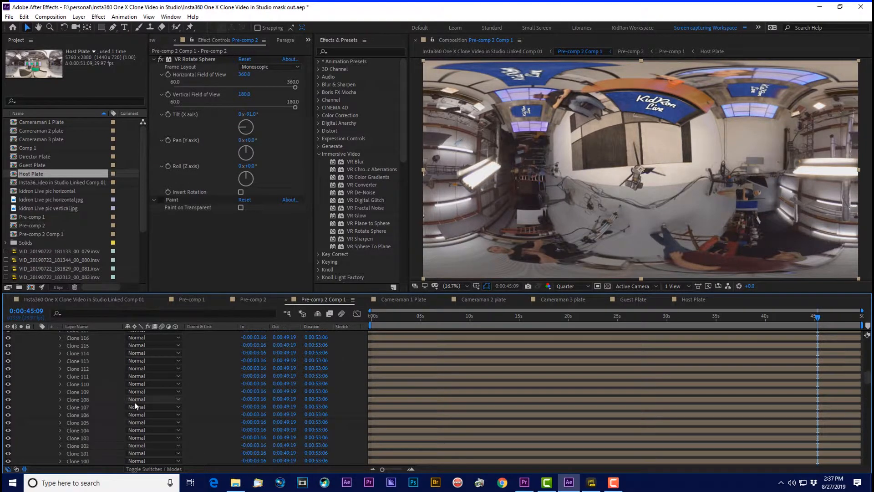
{"action": "scroll", "coordinate": [135, 402], "scroll_direction": "up", "scroll_amount": 8}
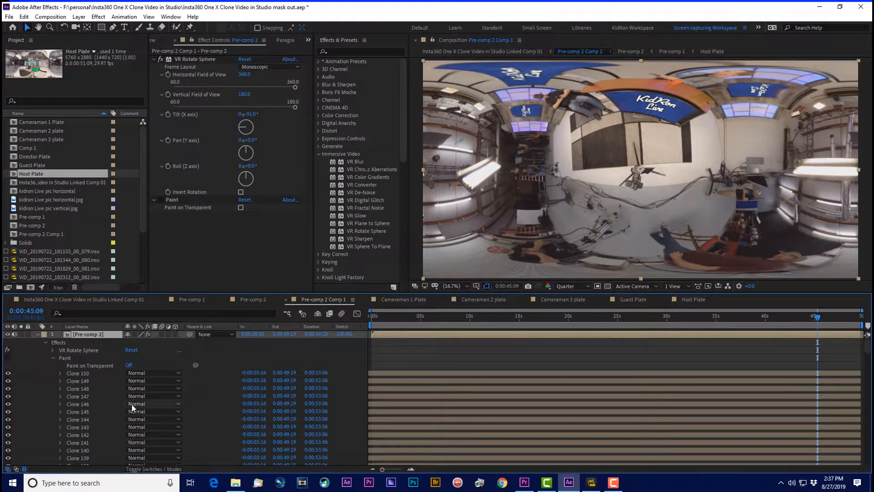
{"action": "left_click", "coordinate": [45, 342]}
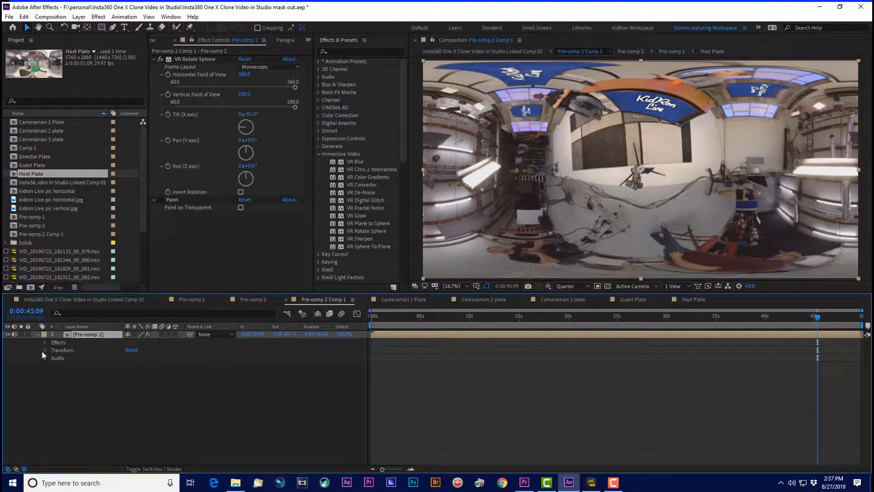
{"action": "left_click", "coordinate": [45, 343]}
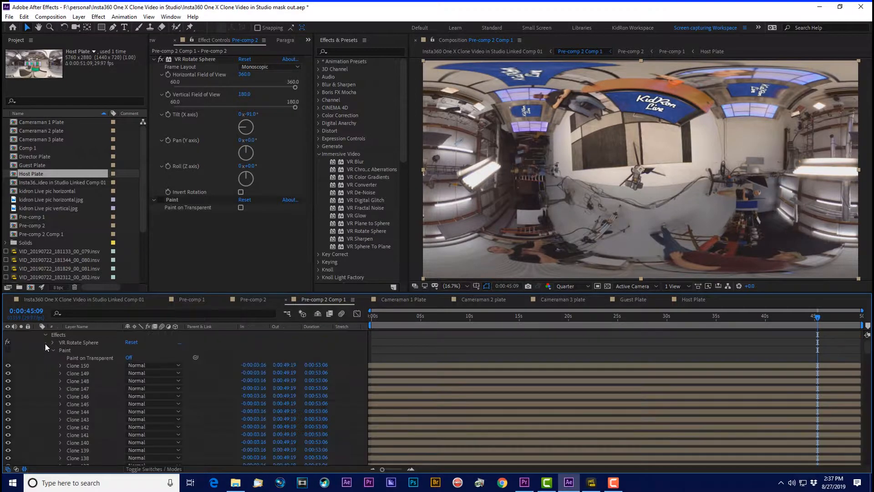
{"action": "left_click", "coordinate": [161, 199]}
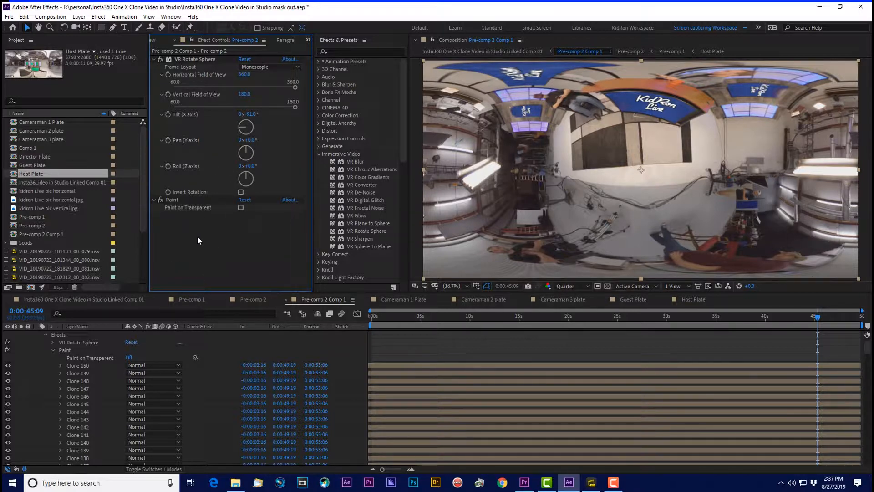
Step: In Linked Comp 01, compare the Pre-comp 2 Comp 1 layer with its VR Rotate Sphere effect off and on
{"action": "left_click", "coordinate": [84, 300]}
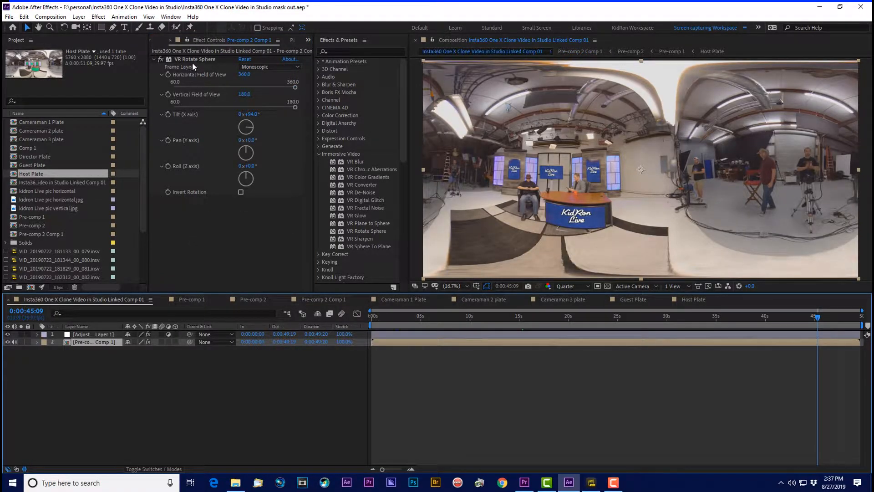
{"action": "left_click", "coordinate": [160, 60]}
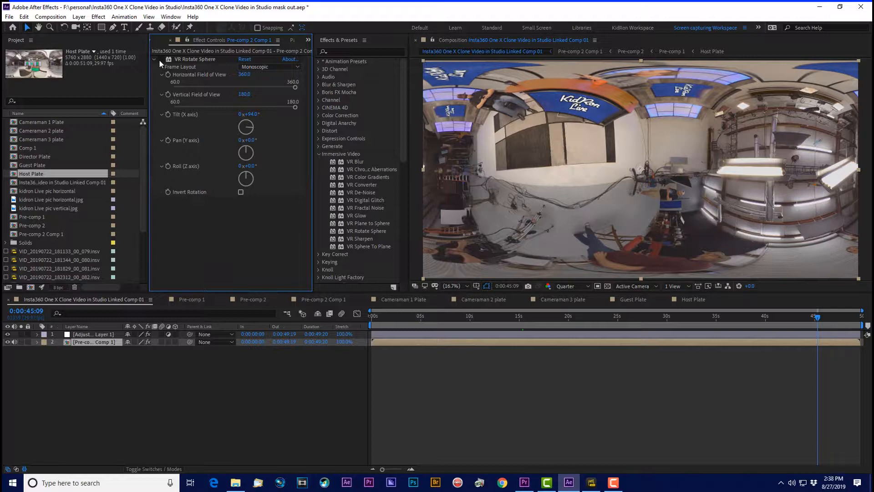
{"action": "left_click", "coordinate": [160, 60]}
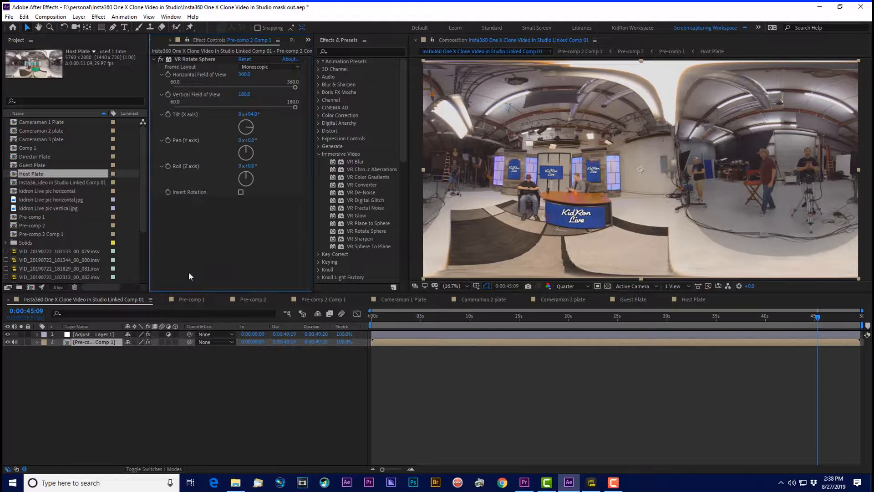
Step: Hide and show the adjustment layer in Linked Comp 01 to compare the frame with and without it
{"action": "left_click", "coordinate": [82, 335]}
{"action": "left_click", "coordinate": [8, 334]}
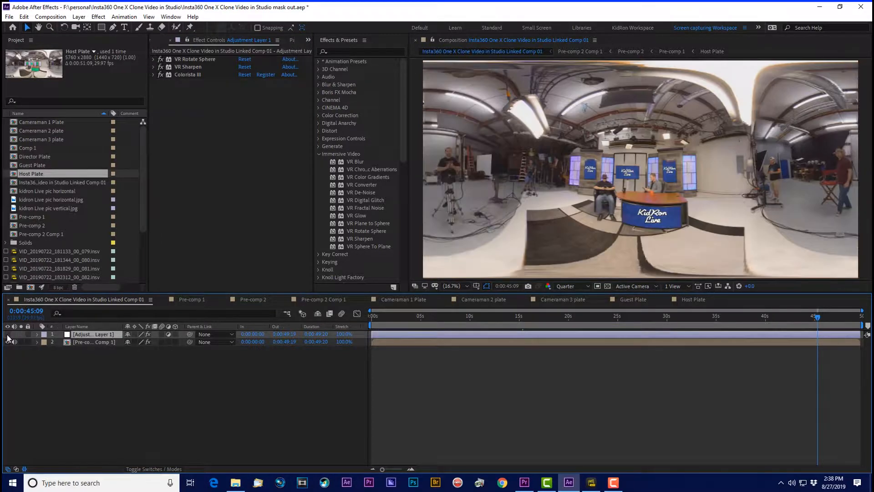
{"action": "left_click", "coordinate": [8, 334]}
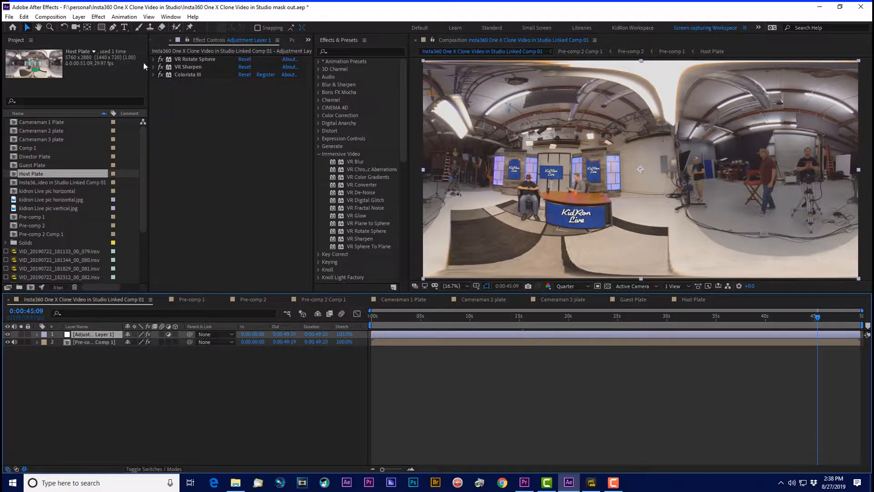
Step: Switch the adjustment layer's VR Rotate Sphere effect off and on repeatedly to compare the horizontal framing of the studio
{"action": "left_click", "coordinate": [160, 60]}
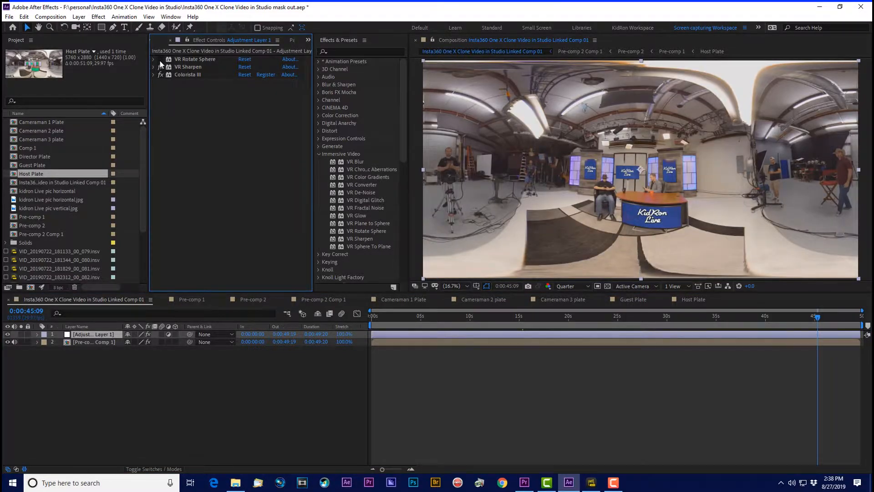
{"action": "left_click", "coordinate": [160, 60]}
{"action": "left_click", "coordinate": [160, 60]}
{"action": "left_click", "coordinate": [160, 60]}
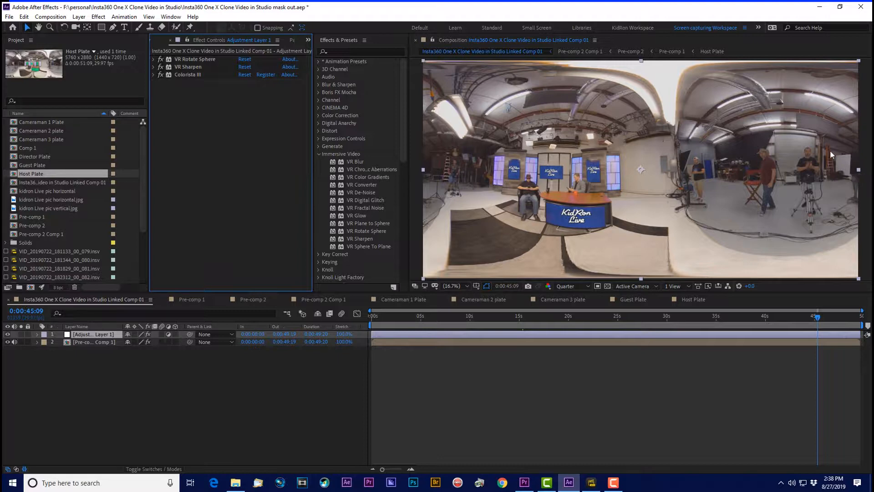
{"action": "left_click", "coordinate": [160, 60]}
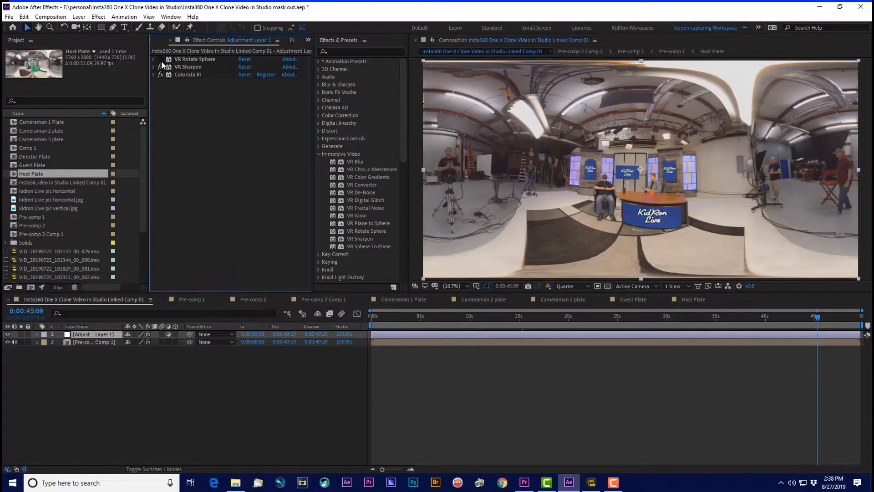
{"action": "left_click", "coordinate": [161, 61]}
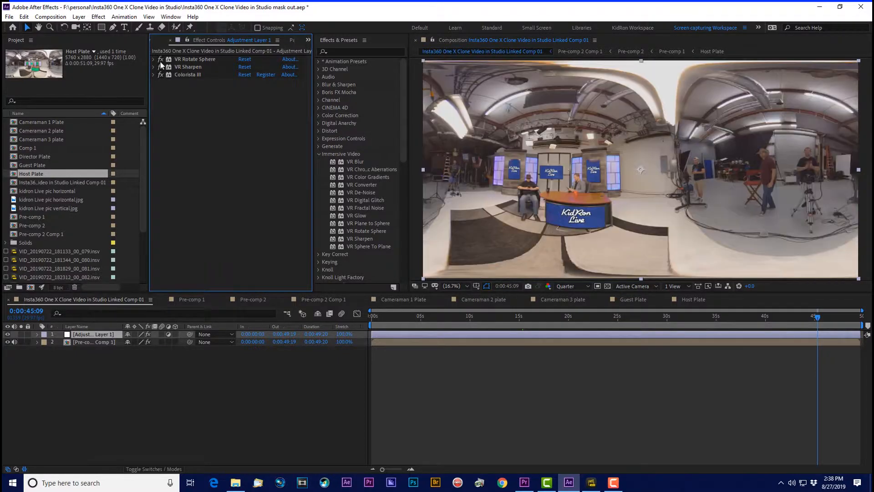
Step: Check what the VR Sharpen and Colorista III effects contribute on the adjustment layer
{"action": "left_click", "coordinate": [161, 67]}
{"action": "left_click", "coordinate": [162, 68]}
{"action": "left_click", "coordinate": [160, 75]}
Step: Look over the composition's render queue options without adding it, and save the project
{"action": "left_click", "coordinate": [50, 16]}
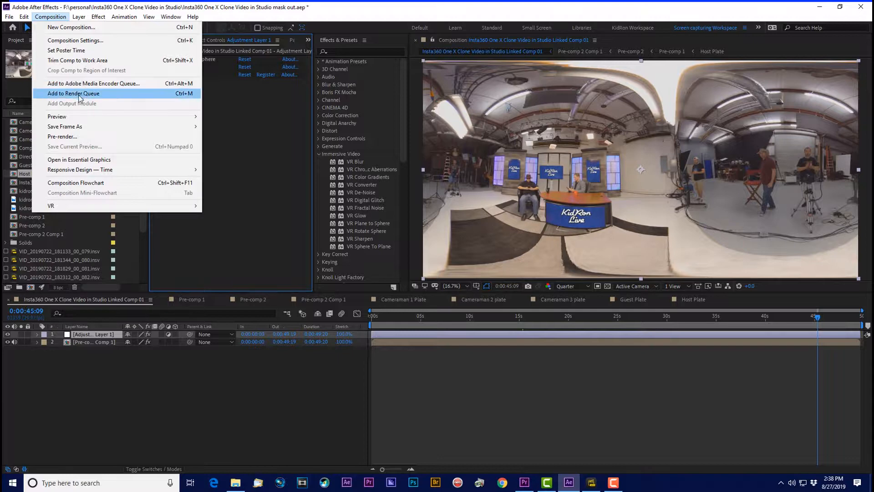
{"action": "left_click", "coordinate": [320, 14]}
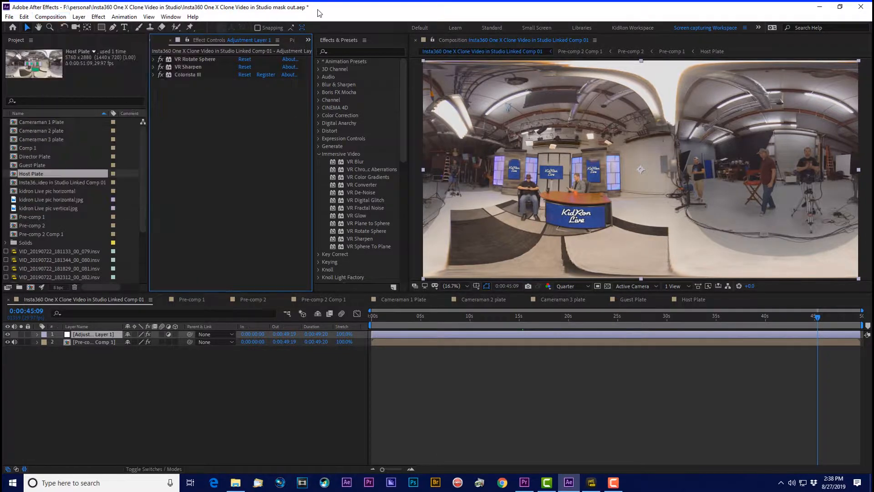
{"action": "left_click", "coordinate": [9, 17]}
{"action": "left_click", "coordinate": [43, 103]}
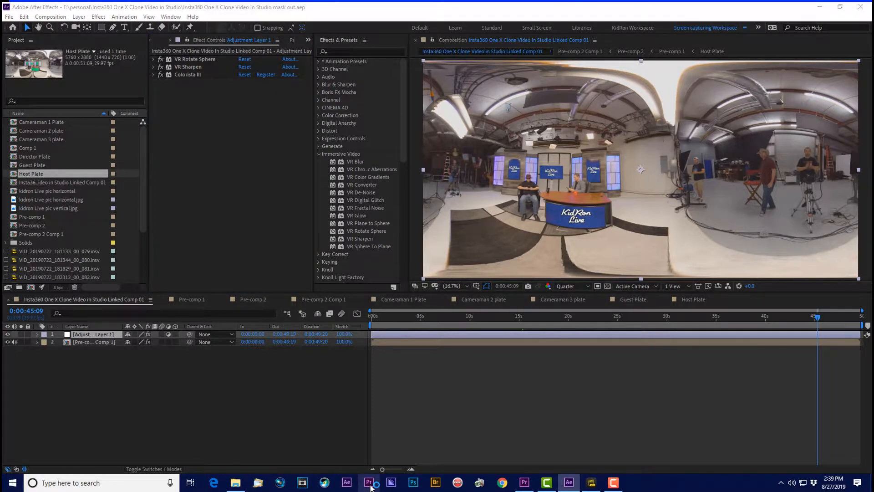
Step: Switch to Premiere Pro and review the linked composition in the Main Sequence at several times up to the clip's end
{"action": "left_click", "coordinate": [524, 482]}
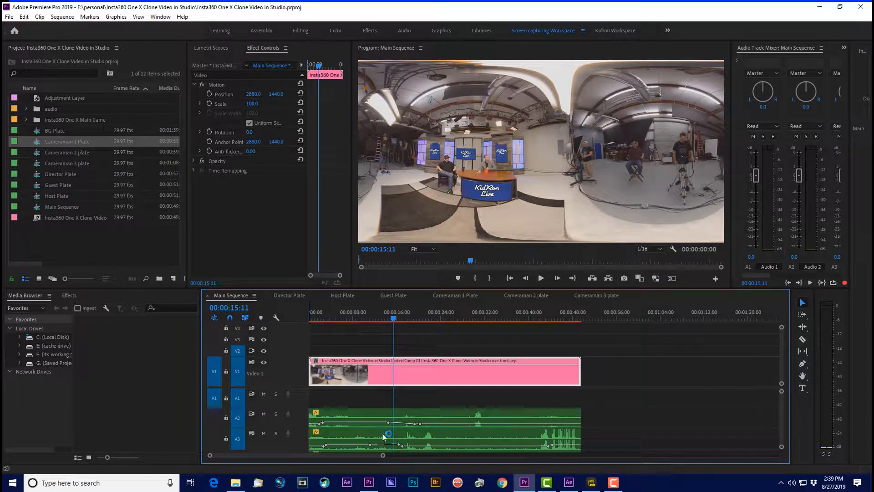
{"action": "left_click", "coordinate": [374, 317]}
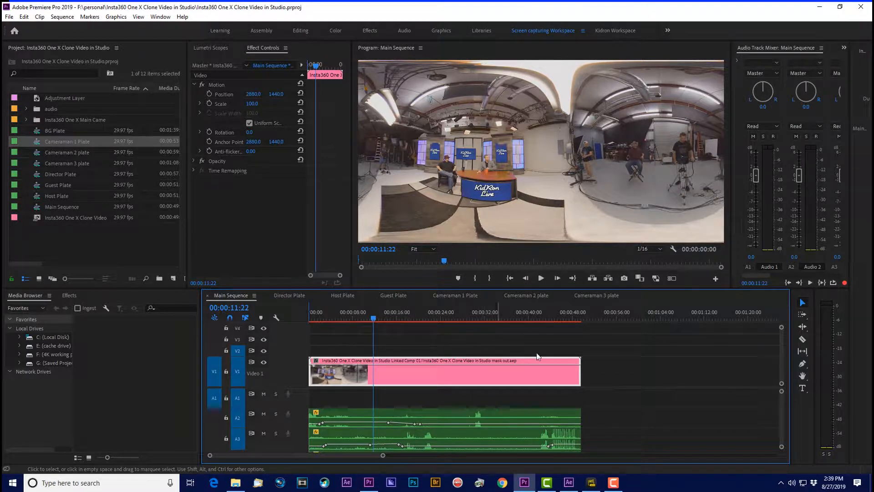
{"action": "left_click", "coordinate": [513, 313]}
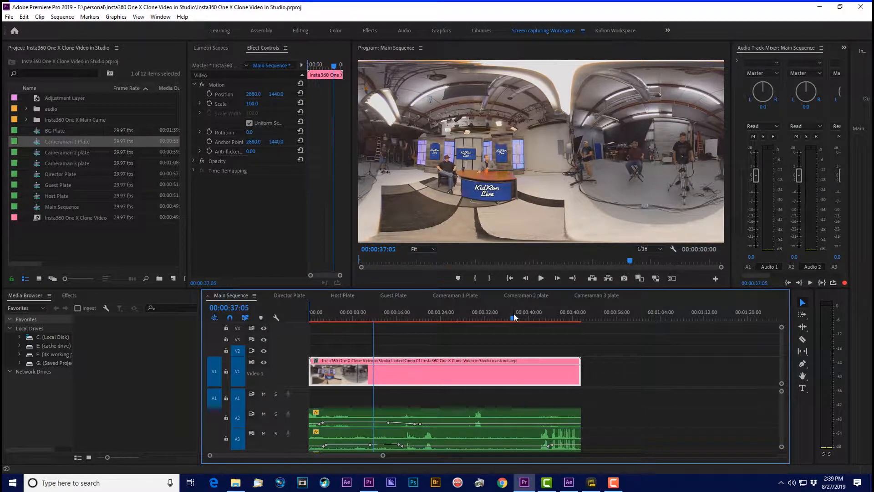
{"action": "left_click_drag", "start_coordinate": [599, 315], "coordinate": [588, 317]}
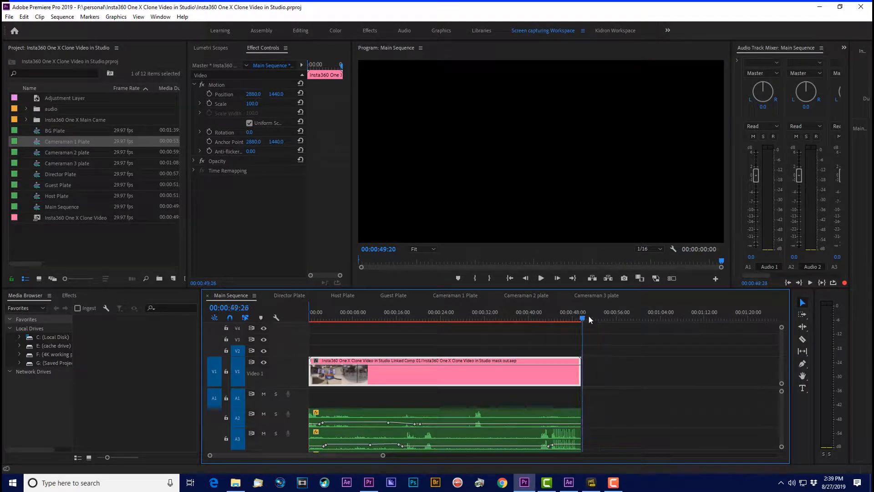
Step: Open the media export settings for the Main Sequence
{"action": "left_click", "coordinate": [9, 17]}
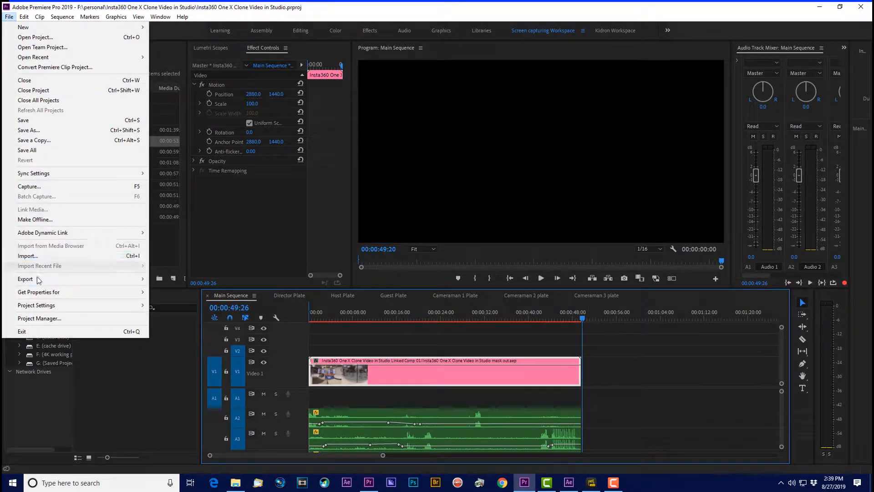
{"action": "mouse_move", "coordinate": [38, 284]}
{"action": "left_click", "coordinate": [183, 280]}
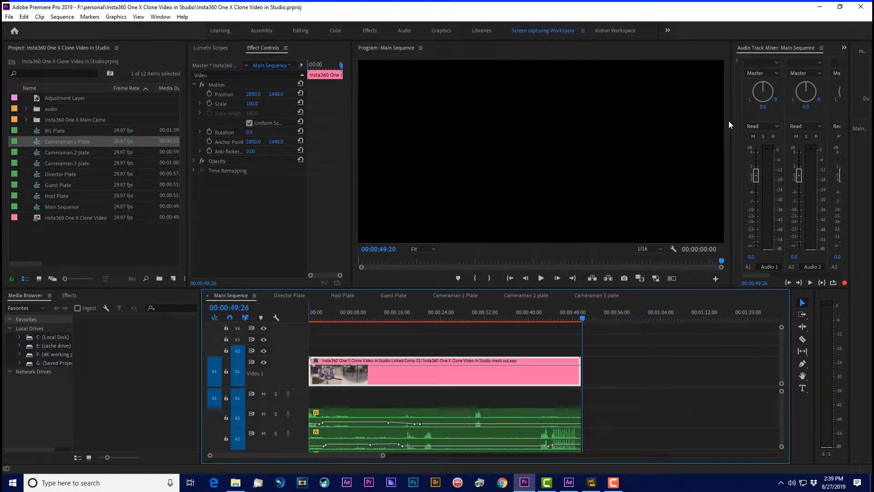
Step: Switch to Insta360 Studio 2019 and import the finished 360 video "Insta360 One X Clone Video in Studio V2.mp4"
{"action": "left_click", "coordinate": [820, 10]}
{"action": "left_click", "coordinate": [819, 10]}
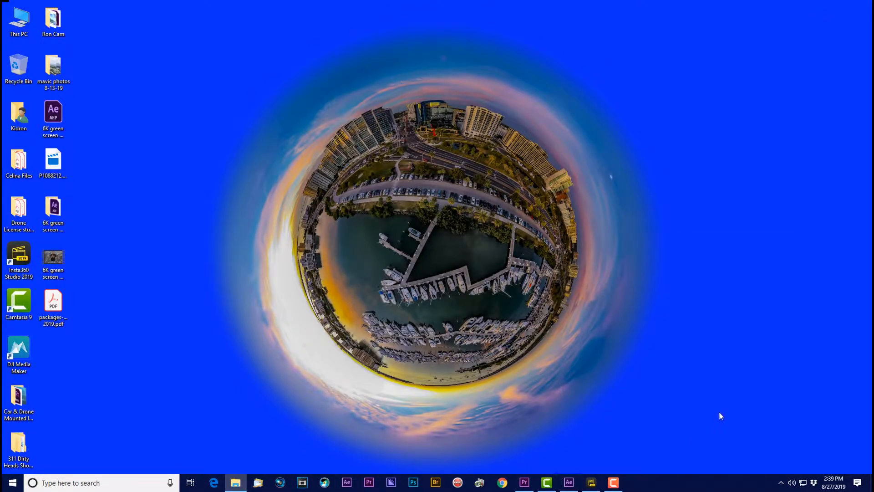
{"action": "left_click", "coordinate": [591, 486]}
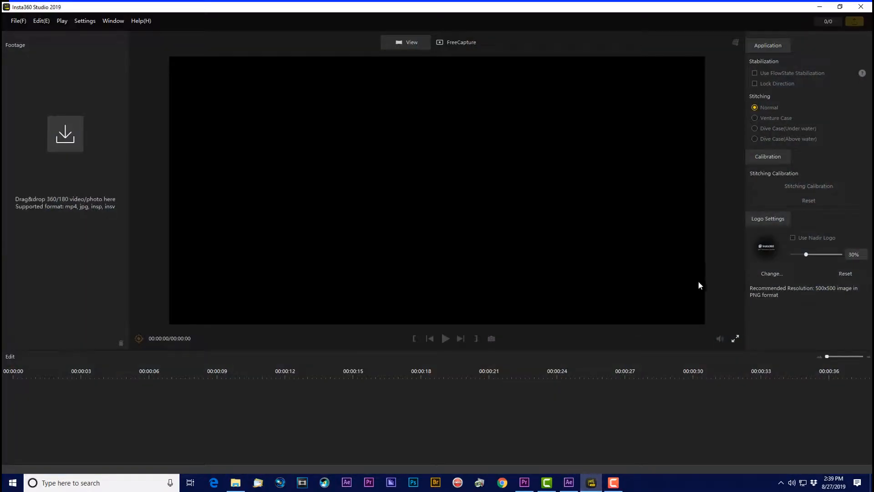
{"action": "key", "text": "F10"}
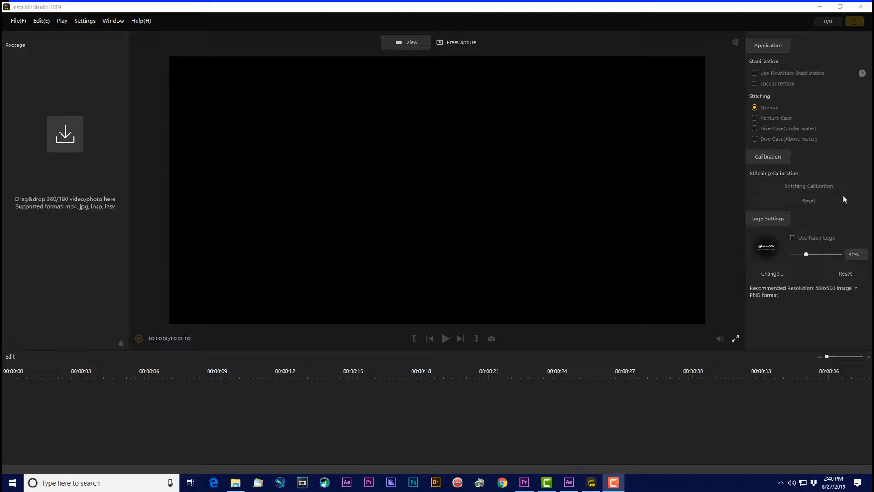
{"action": "left_click_drag", "start_coordinate": [845, 199], "coordinate": [469, 226]}
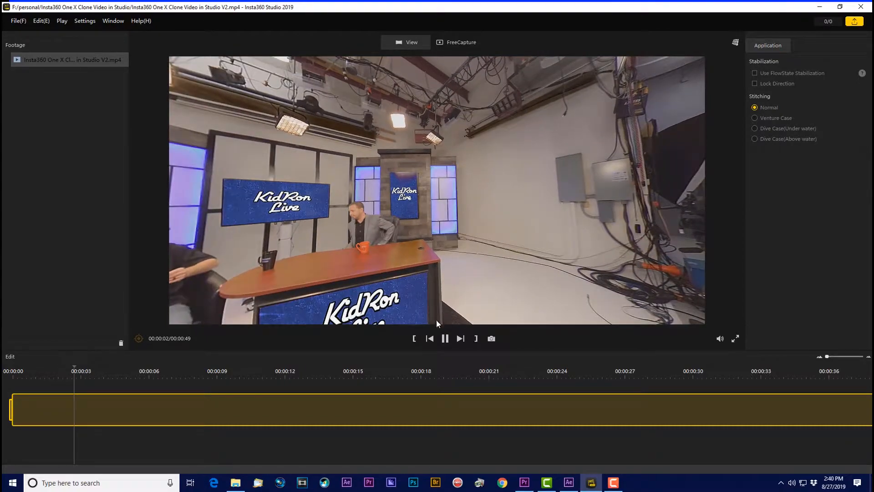
Step: Pause the video, look around the studio set and crew, and change the preview's projection mode
{"action": "left_click", "coordinate": [444, 338]}
{"action": "left_click_drag", "start_coordinate": [514, 201], "coordinate": [540, 173]}
{"action": "left_click_drag", "start_coordinate": [446, 238], "coordinate": [447, 187]}
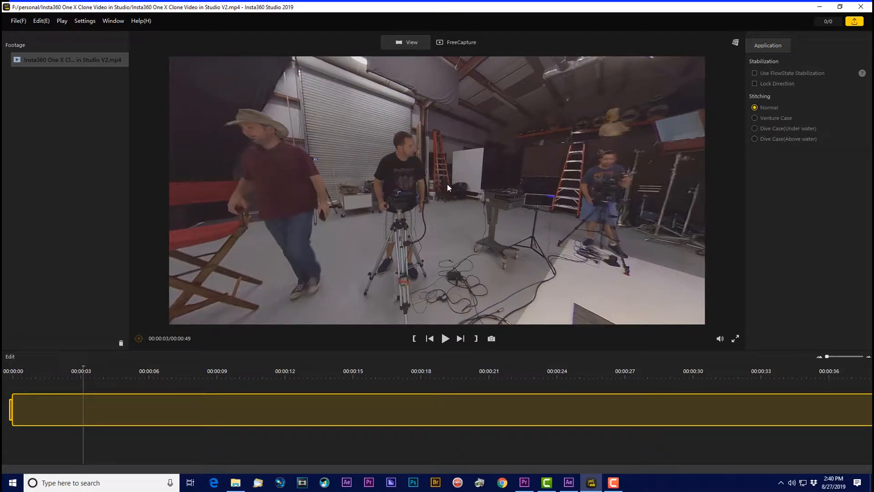
{"action": "left_click", "coordinate": [736, 44]}
{"action": "left_click", "coordinate": [752, 76]}
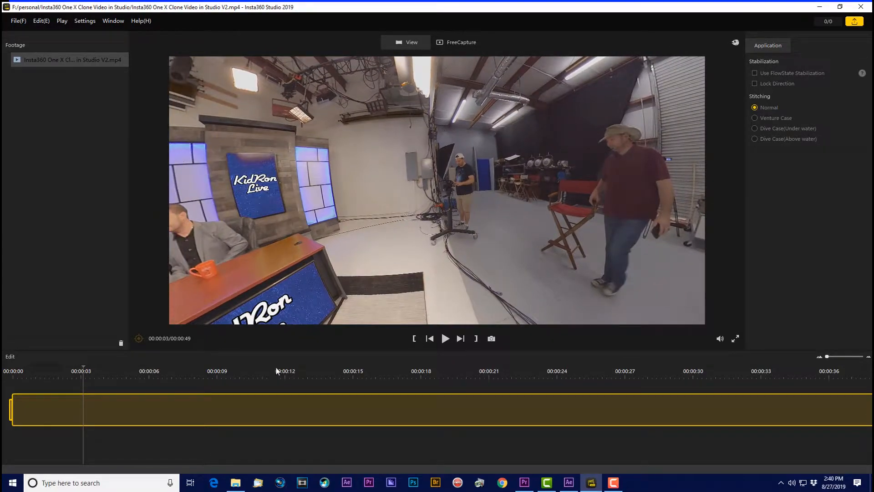
Step: Resume playback and raise the preview volume to 100%
{"action": "left_click", "coordinate": [444, 339]}
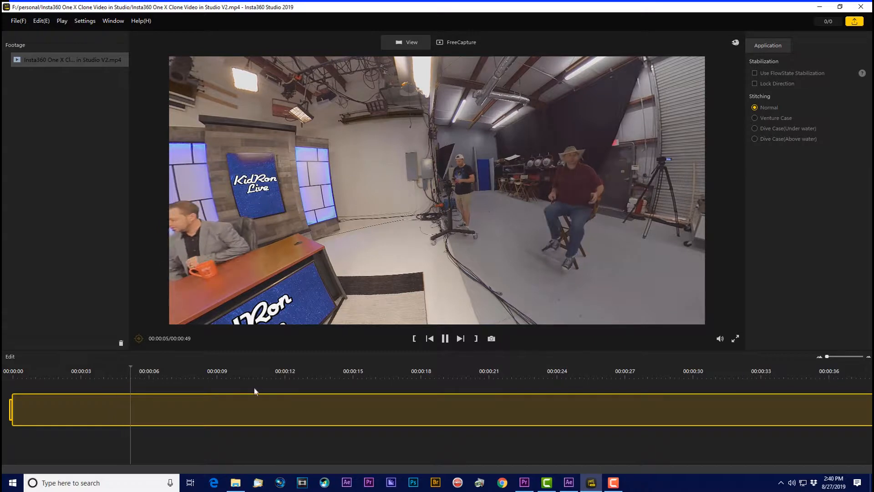
{"action": "mouse_move", "coordinate": [722, 337]}
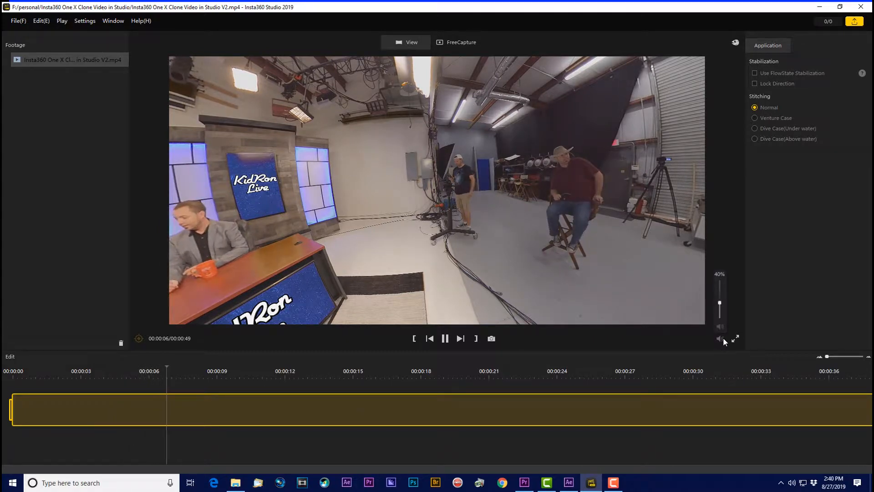
{"action": "left_click_drag", "start_coordinate": [719, 303], "coordinate": [719, 279]}
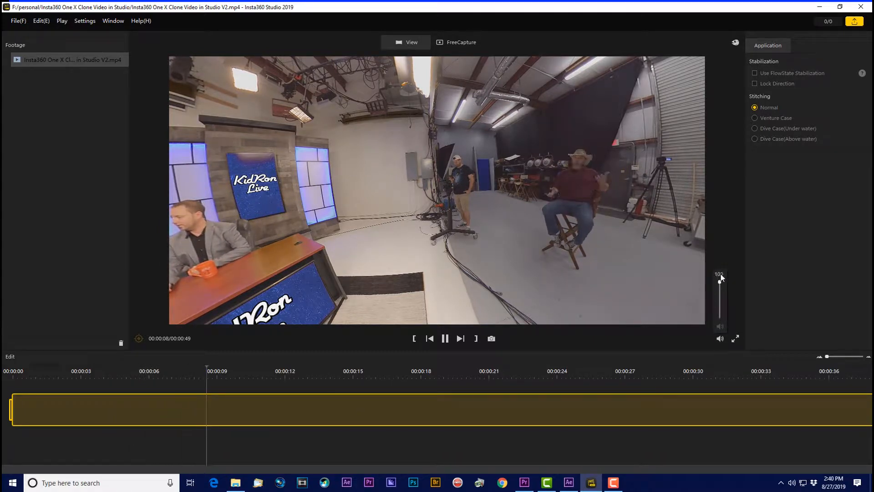
Step: Look around the playing 360 video, following the crew and the host desk until it loops, and pause it
{"action": "left_click_drag", "start_coordinate": [577, 210], "coordinate": [487, 207]}
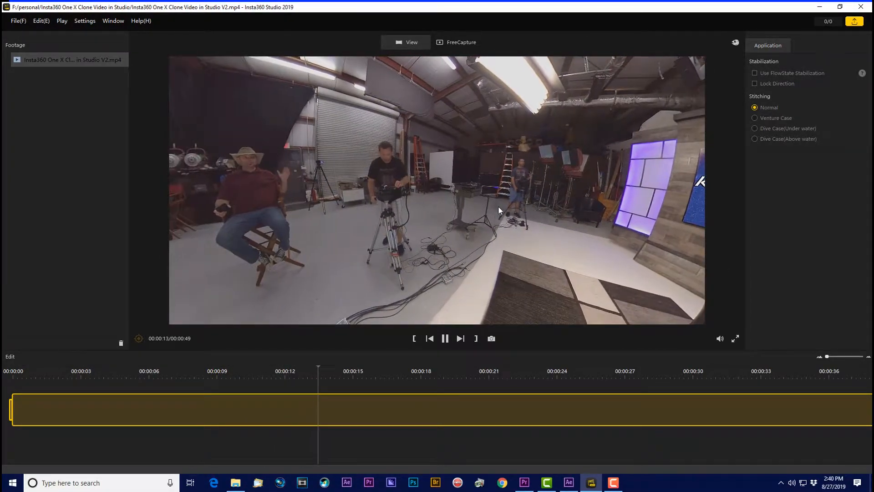
{"action": "left_click_drag", "start_coordinate": [516, 205], "coordinate": [656, 222]}
{"action": "left_click_drag", "start_coordinate": [471, 214], "coordinate": [570, 210]}
{"action": "left_click_drag", "start_coordinate": [376, 206], "coordinate": [430, 195]}
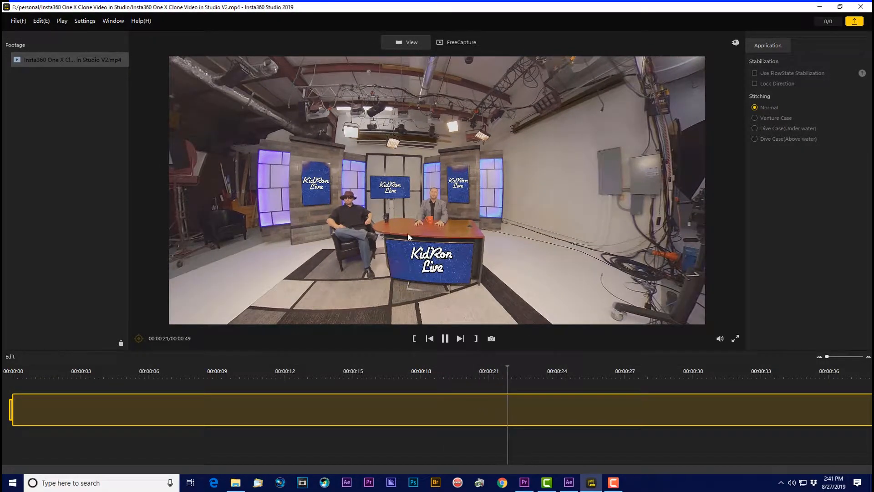
{"action": "left_click_drag", "start_coordinate": [435, 224], "coordinate": [421, 180]}
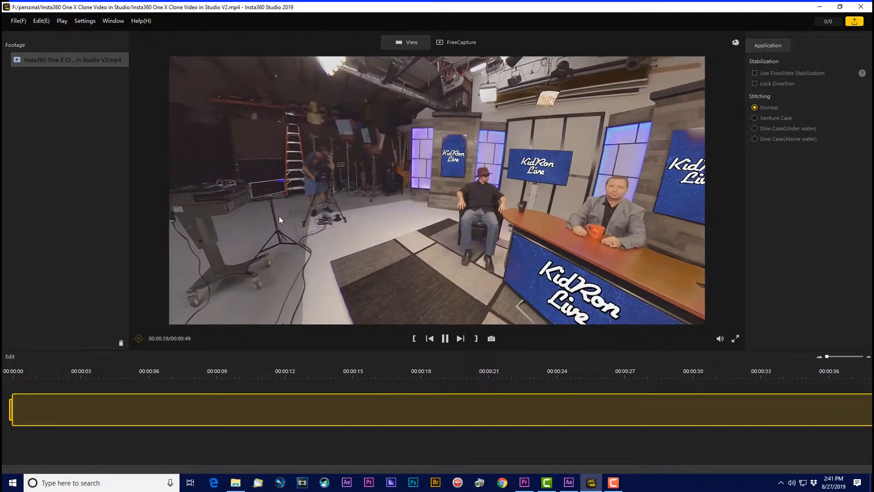
{"action": "left_click_drag", "start_coordinate": [280, 217], "coordinate": [561, 209]}
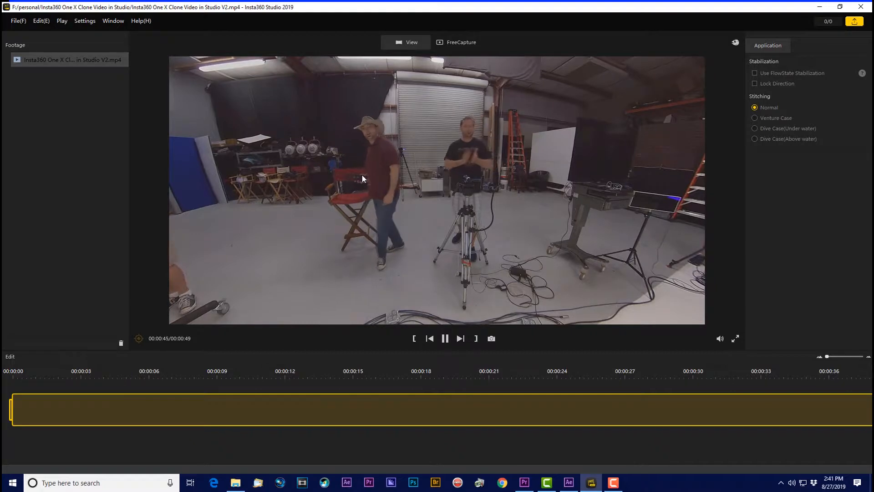
{"action": "left_click_drag", "start_coordinate": [371, 172], "coordinate": [580, 181]}
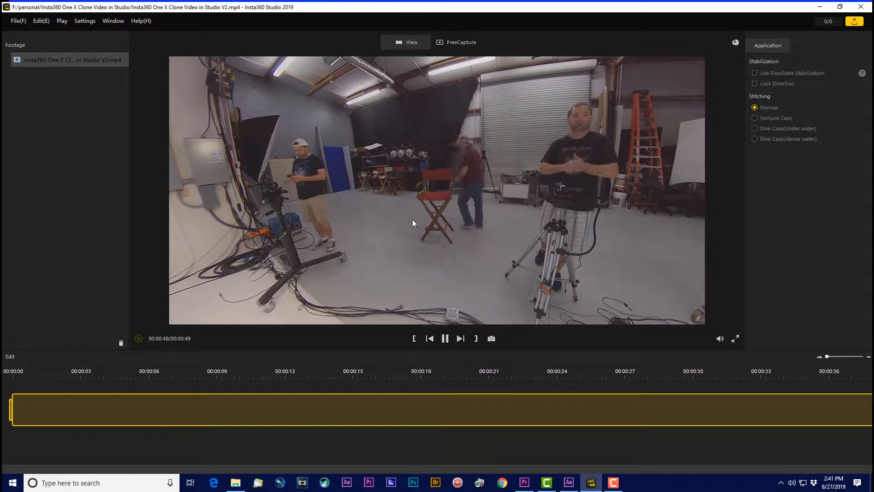
{"action": "left_click", "coordinate": [445, 338]}
Step: Examine the paused opening frame in all directions, covering the desk set, cameramen, director, ceiling and floor
{"action": "left_click_drag", "start_coordinate": [333, 175], "coordinate": [626, 197]}
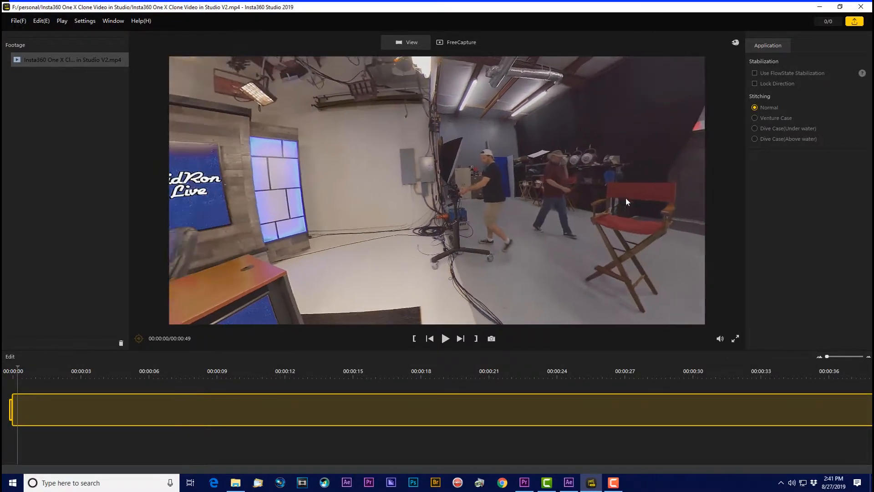
{"action": "left_click_drag", "start_coordinate": [396, 193], "coordinate": [682, 175]}
{"action": "left_click_drag", "start_coordinate": [387, 171], "coordinate": [462, 168]}
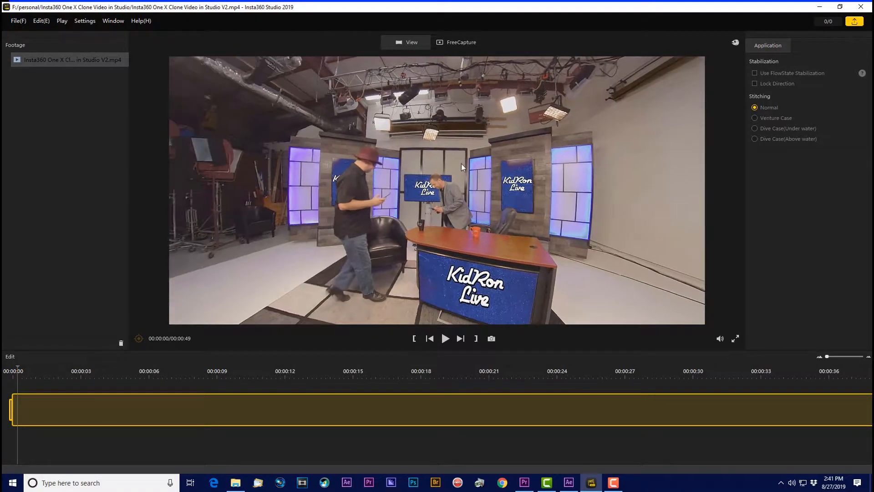
{"action": "left_click_drag", "start_coordinate": [338, 186], "coordinate": [564, 167]}
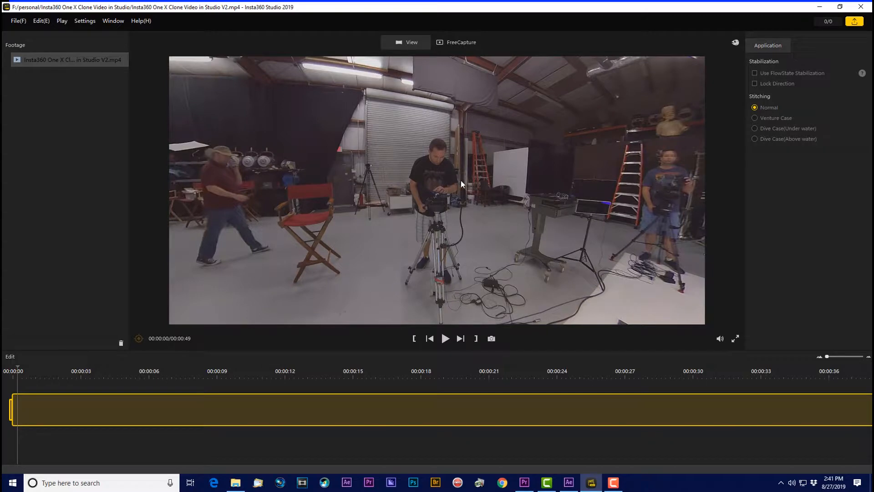
{"action": "left_click_drag", "start_coordinate": [325, 212], "coordinate": [463, 220]}
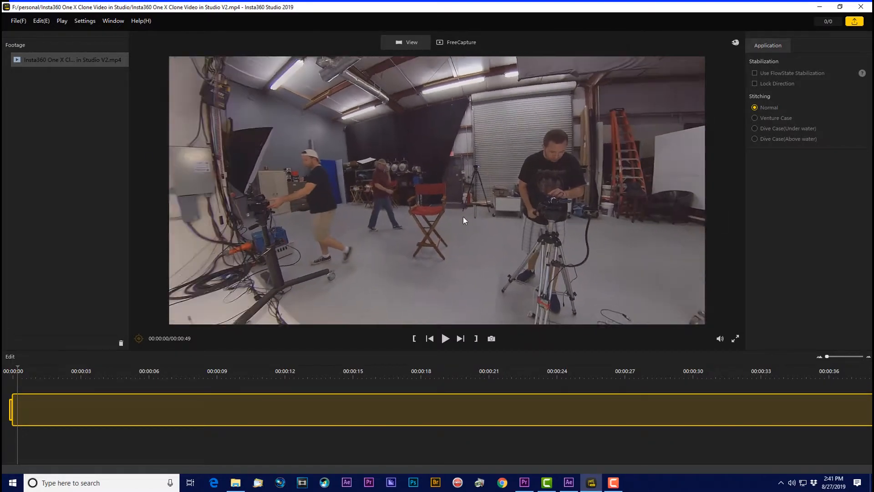
{"action": "left_click_drag", "start_coordinate": [311, 207], "coordinate": [593, 187]}
{"action": "left_click_drag", "start_coordinate": [430, 186], "coordinate": [542, 190]}
{"action": "left_click_drag", "start_coordinate": [371, 188], "coordinate": [345, 158]}
{"action": "left_click_drag", "start_coordinate": [484, 180], "coordinate": [360, 178]}
{"action": "left_click_drag", "start_coordinate": [633, 191], "coordinate": [478, 189]}
{"action": "left_click_drag", "start_coordinate": [596, 197], "coordinate": [459, 187]}
{"action": "left_click_drag", "start_coordinate": [558, 184], "coordinate": [423, 182]}
{"action": "left_click_drag", "start_coordinate": [575, 221], "coordinate": [463, 85]}
{"action": "left_click_drag", "start_coordinate": [494, 189], "coordinate": [539, 340]}
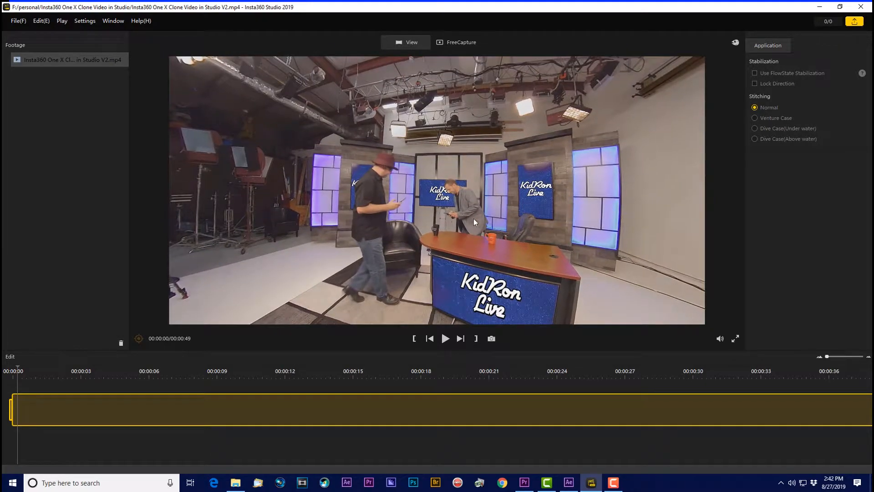
{"action": "left_click_drag", "start_coordinate": [474, 220], "coordinate": [566, 223]}
{"action": "left_click_drag", "start_coordinate": [425, 224], "coordinate": [586, 227]}
{"action": "left_click_drag", "start_coordinate": [458, 218], "coordinate": [590, 207]}
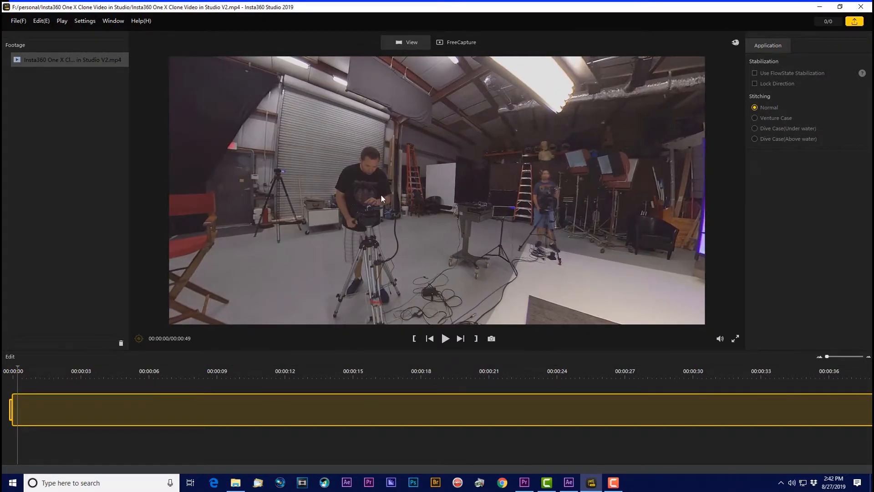
{"action": "left_click_drag", "start_coordinate": [533, 204], "coordinate": [636, 203]}
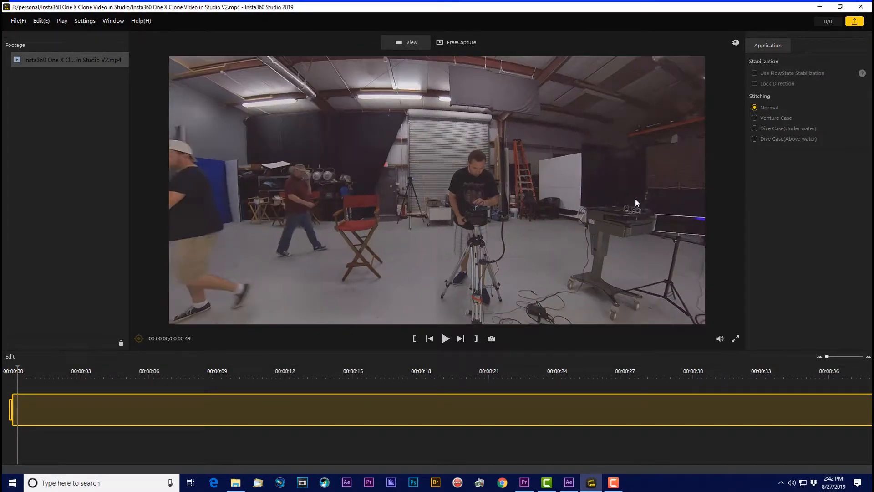
Step: In FreeCapture mode, aim the view at the director's chair and add a keyframe at 0.234 s with pan -64.8 and tilt 0.2
{"action": "left_click", "coordinate": [460, 42]}
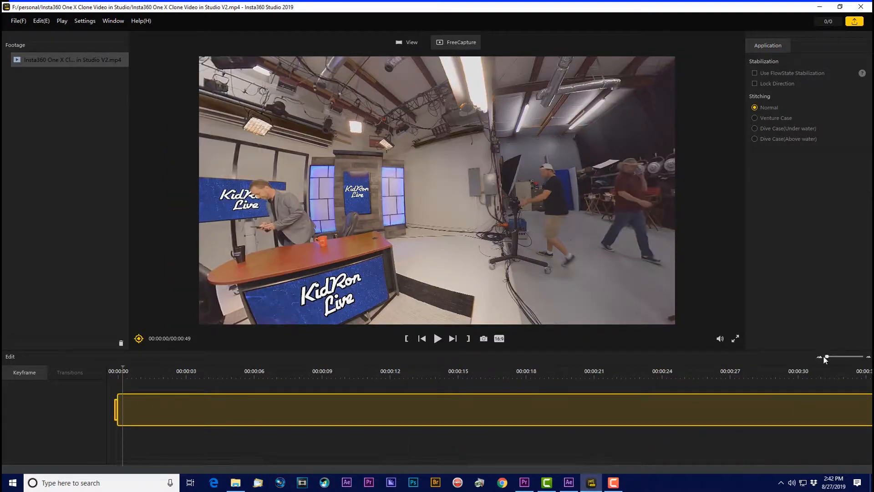
{"action": "left_click", "coordinate": [866, 357]}
{"action": "left_click_drag", "start_coordinate": [409, 202], "coordinate": [345, 202]}
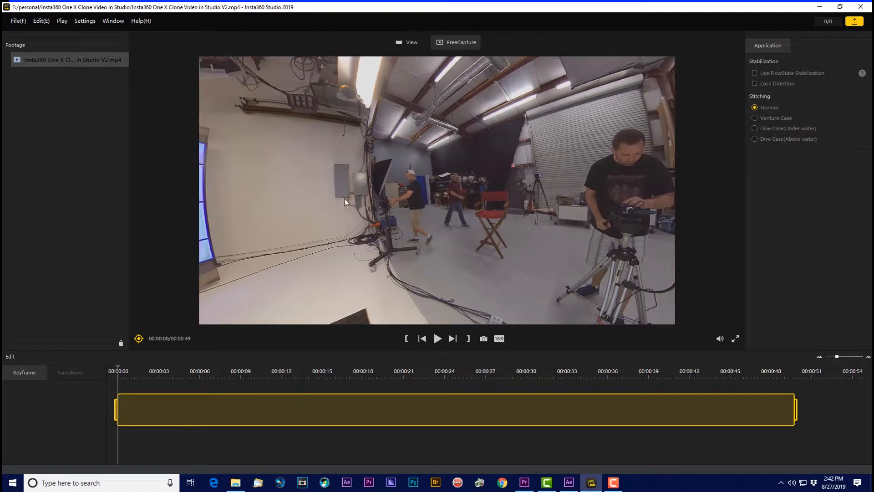
{"action": "left_click", "coordinate": [138, 339]}
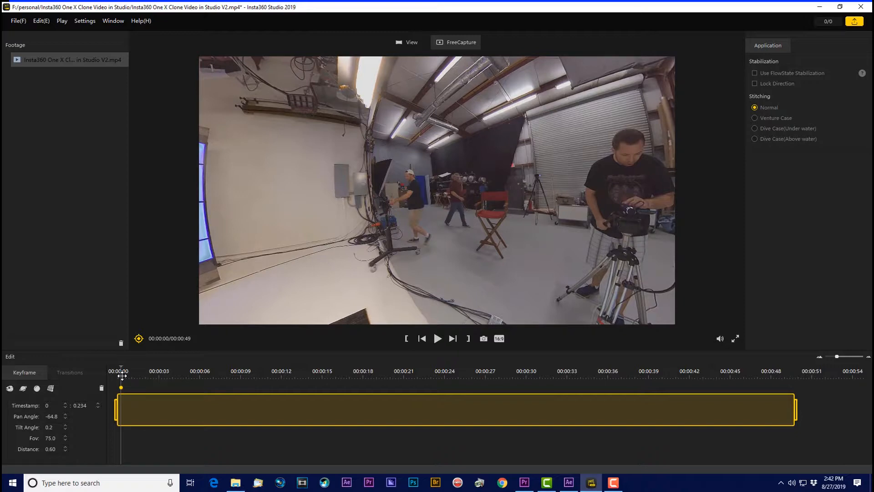
Step: Reframe on the seated director and cameramen, and add a keyframe at 9.610 s with pan -101.7 and tilt -2.5
{"action": "left_click_drag", "start_coordinate": [122, 376], "coordinate": [132, 377]}
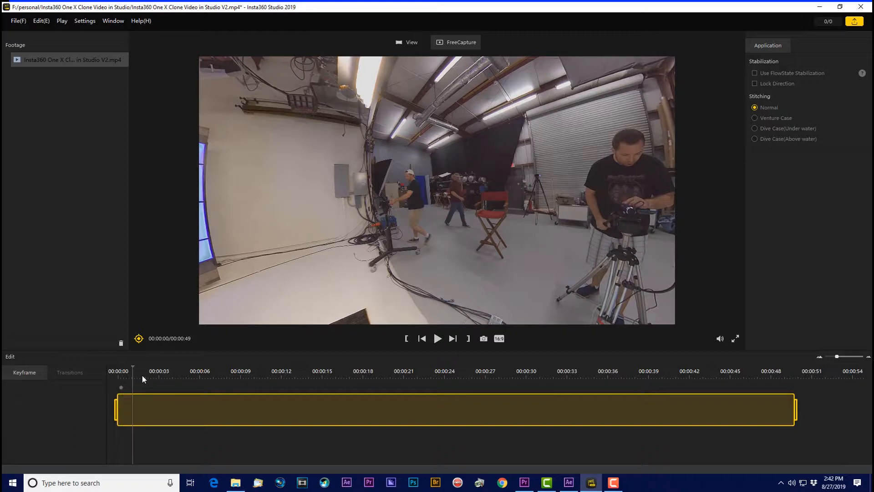
{"action": "left_click", "coordinate": [172, 374]}
{"action": "left_click_drag", "start_coordinate": [485, 269], "coordinate": [310, 249]}
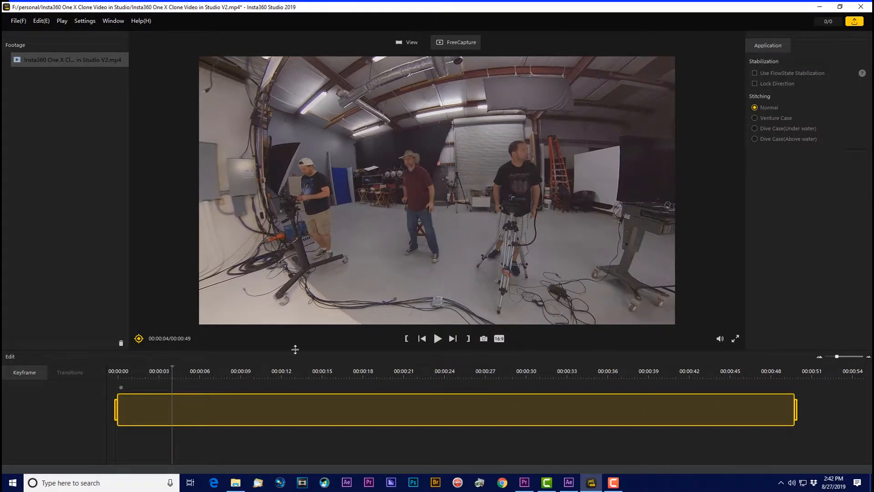
{"action": "left_click", "coordinate": [436, 339]}
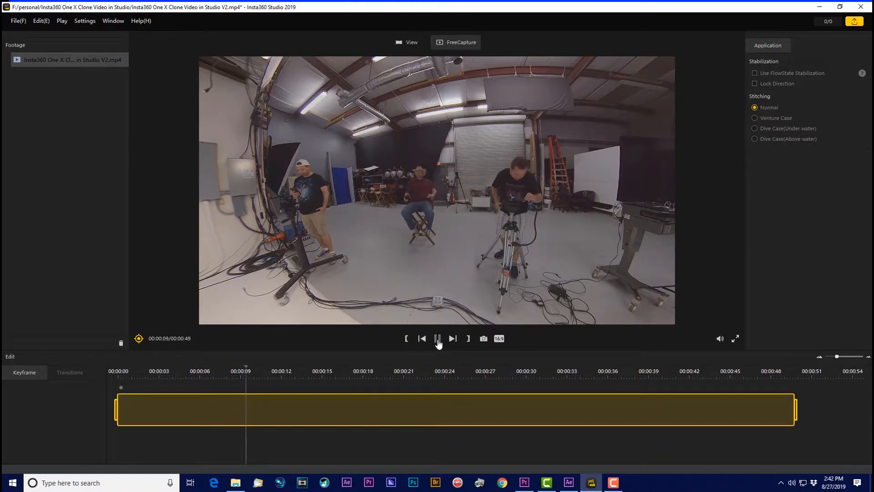
{"action": "left_click", "coordinate": [437, 340]}
{"action": "left_click", "coordinate": [139, 339]}
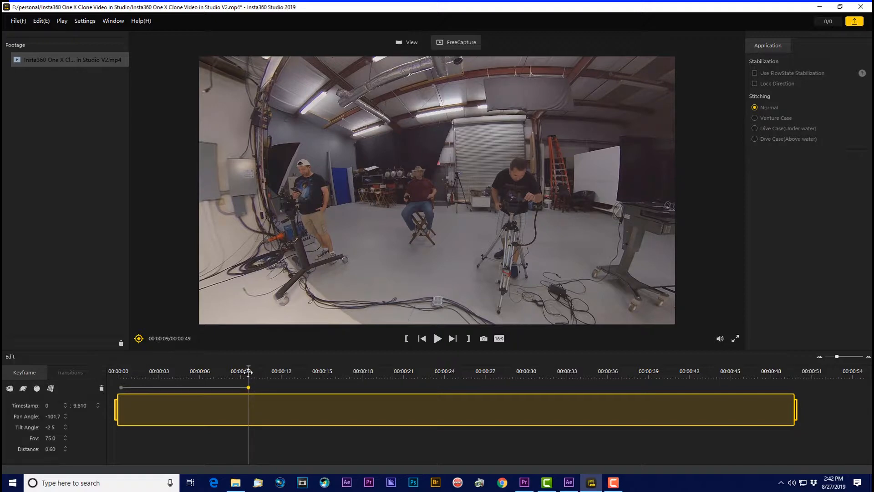
Step: Add a keyframe at 10.566 s aimed at the host desk, with pan -299.8 and tilt -11.7
{"action": "left_click_drag", "start_coordinate": [249, 372], "coordinate": [261, 371]}
{"action": "left_click", "coordinate": [139, 338]}
{"action": "left_click_drag", "start_coordinate": [370, 255], "coordinate": [435, 218]}
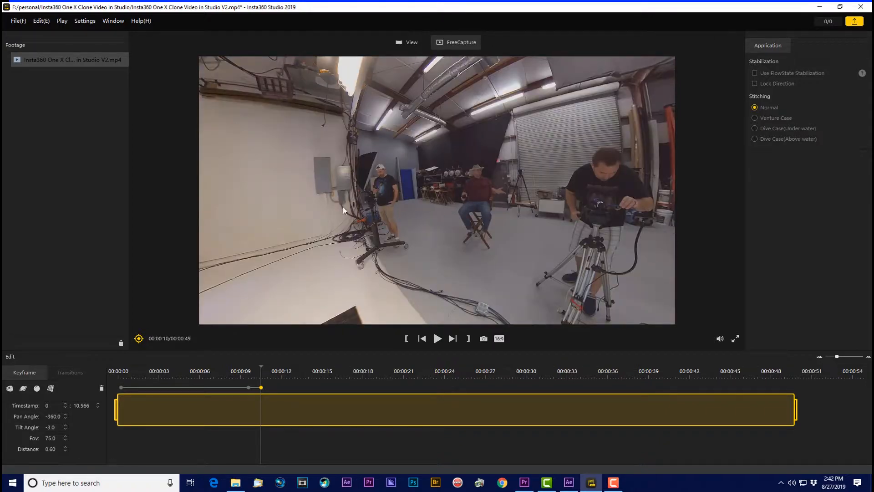
{"action": "left_click_drag", "start_coordinate": [343, 206], "coordinate": [306, 156]}
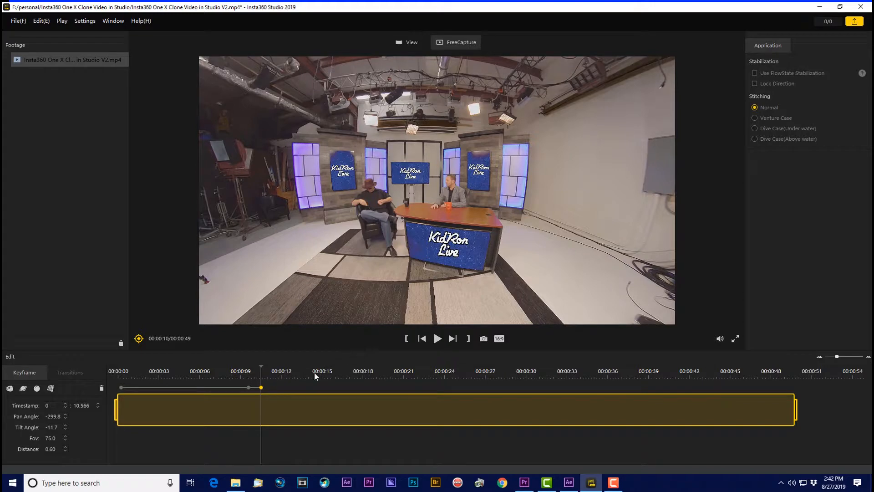
Step: Move past the host desk keyframe and add another keyframe at 12.300 s with pan -101.7 and tilt -2.5
{"action": "left_click", "coordinate": [267, 377]}
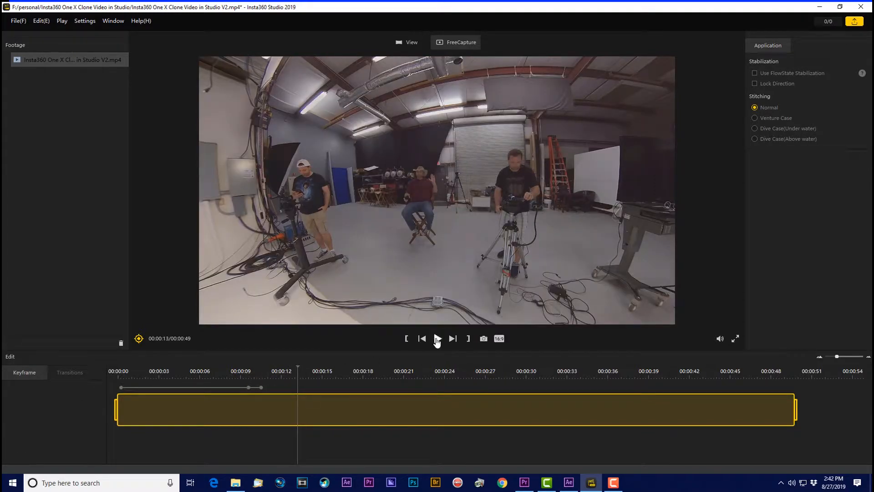
{"action": "left_click", "coordinate": [438, 339]}
{"action": "left_click_drag", "start_coordinate": [304, 375], "coordinate": [285, 377]}
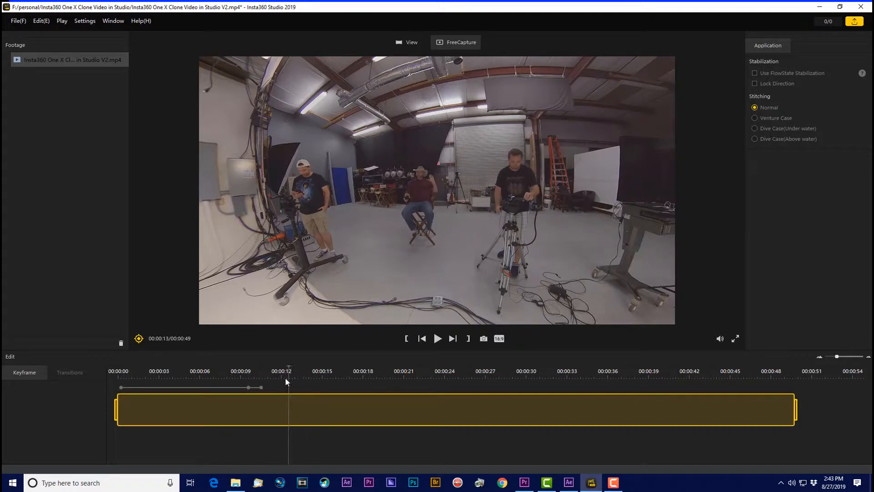
{"action": "left_click", "coordinate": [139, 338]}
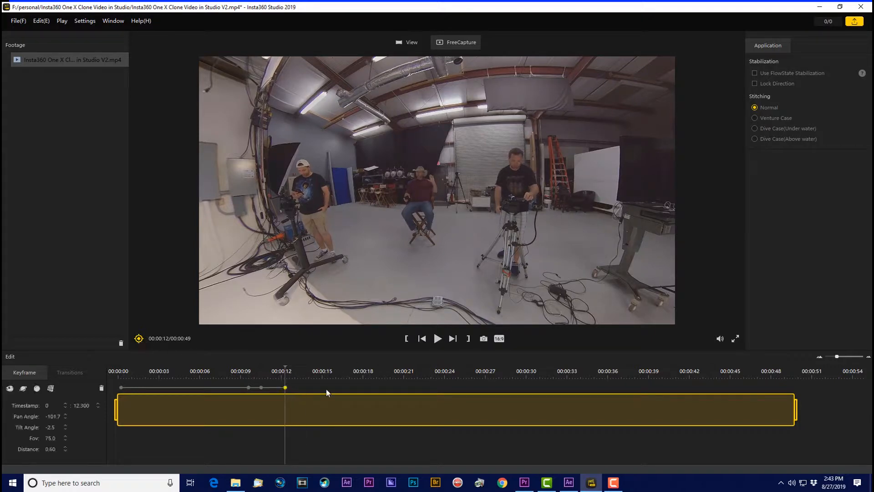
Step: Review the move from 9 s, then replace the 12.300 s keyframe with one at 12.100 s, pan -299.8 and tilt -11.7
{"action": "left_click", "coordinate": [249, 374]}
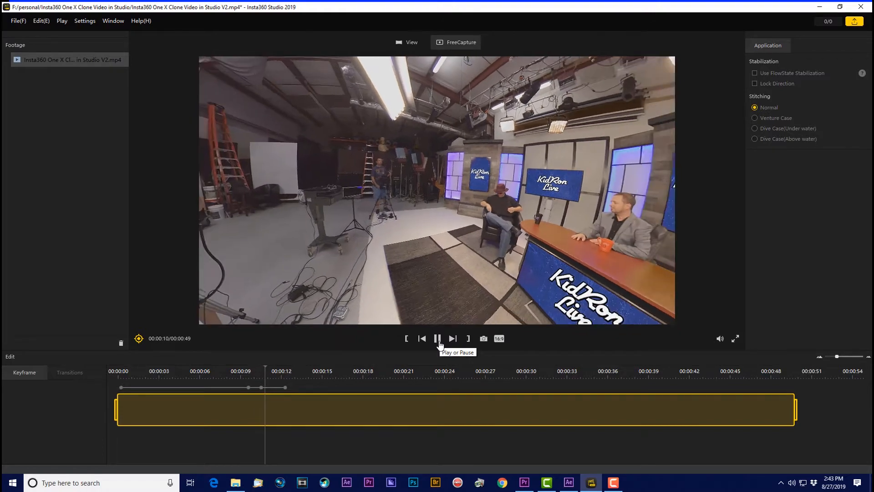
{"action": "left_click", "coordinate": [438, 340]}
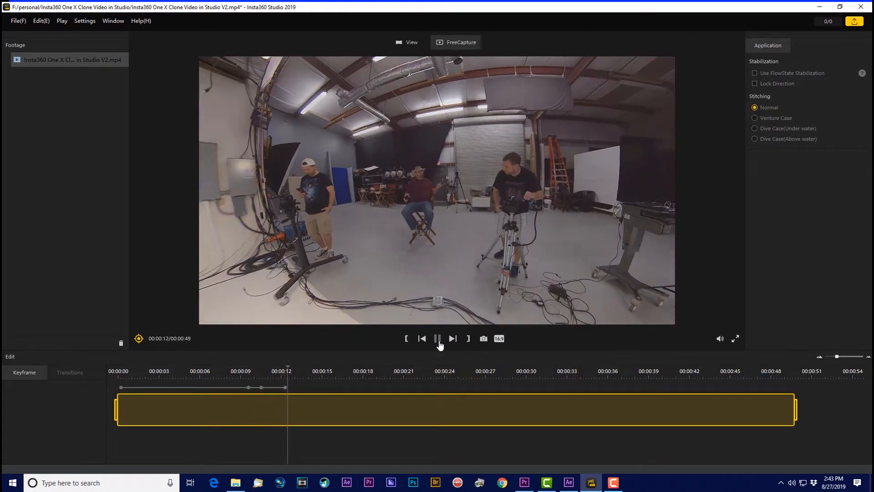
{"action": "left_click", "coordinate": [285, 387]}
{"action": "key", "text": "Delete"}
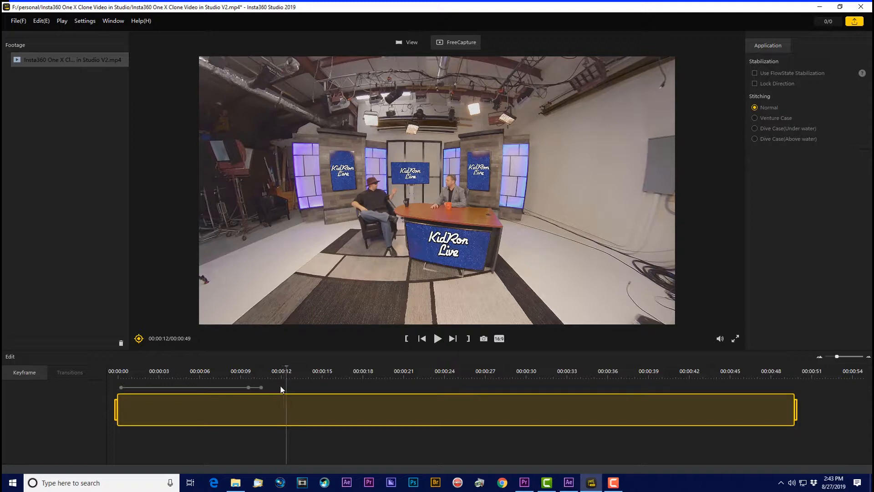
{"action": "left_click", "coordinate": [280, 388]}
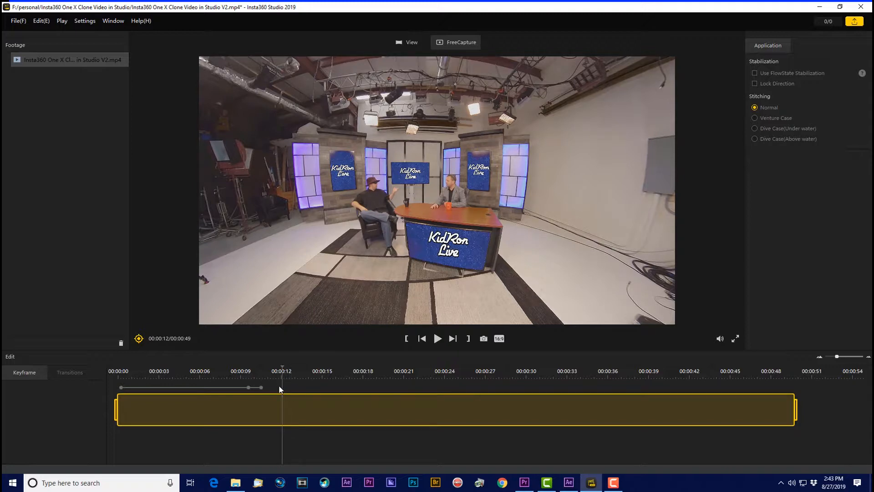
{"action": "left_click", "coordinate": [139, 338]}
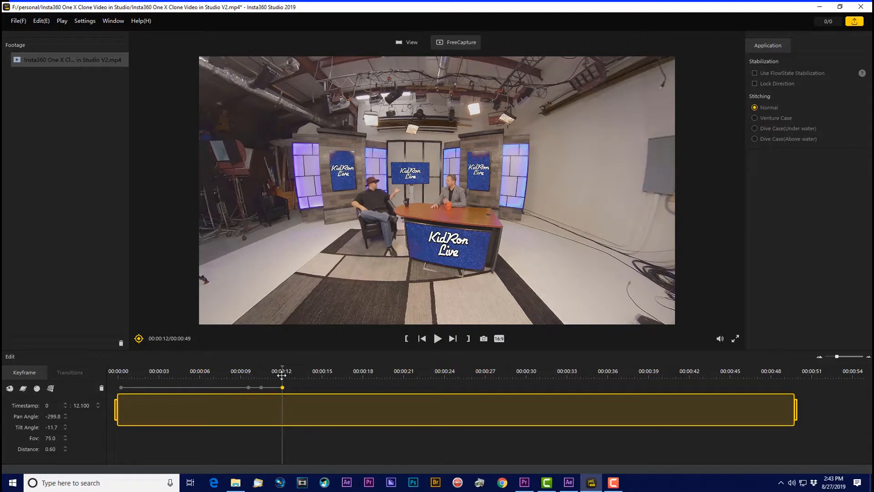
Step: Swing the view back to the seated director and cameramen, and add a keyframe at 13.533 s with pan -360.0 and tilt -10.6
{"action": "left_click_drag", "start_coordinate": [281, 374], "coordinate": [301, 374]}
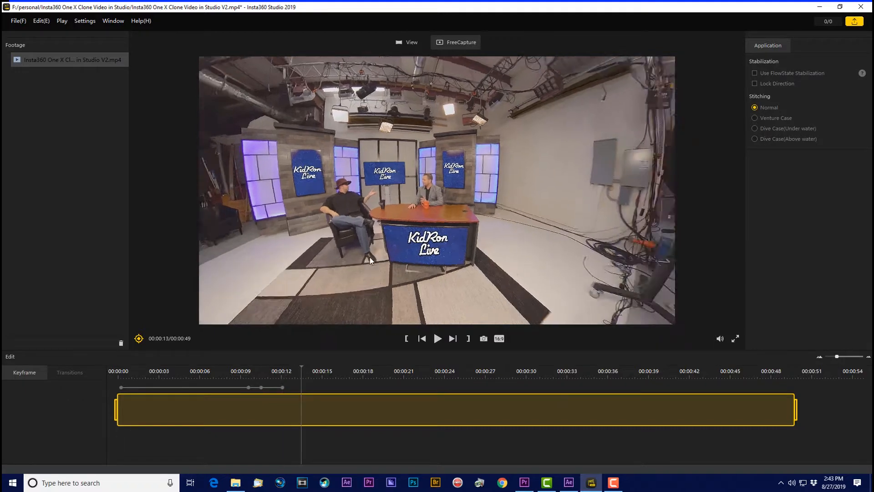
{"action": "left_click_drag", "start_coordinate": [370, 257], "coordinate": [542, 227]}
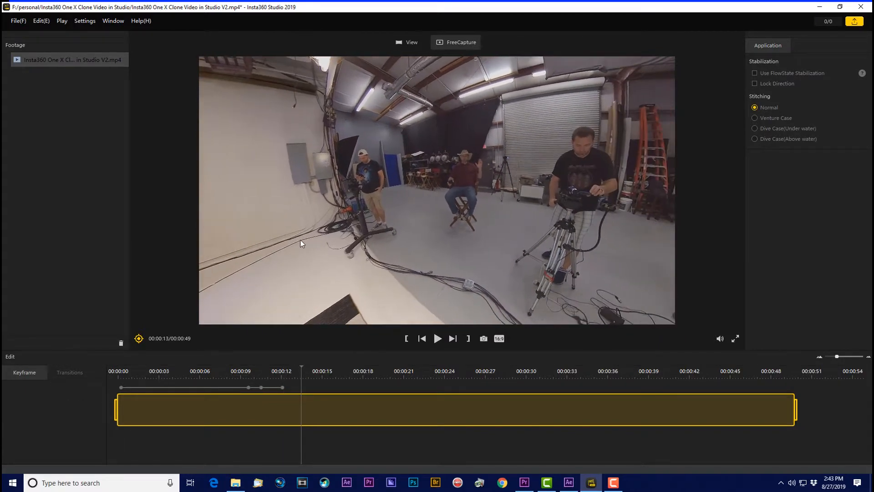
{"action": "left_click", "coordinate": [144, 338]}
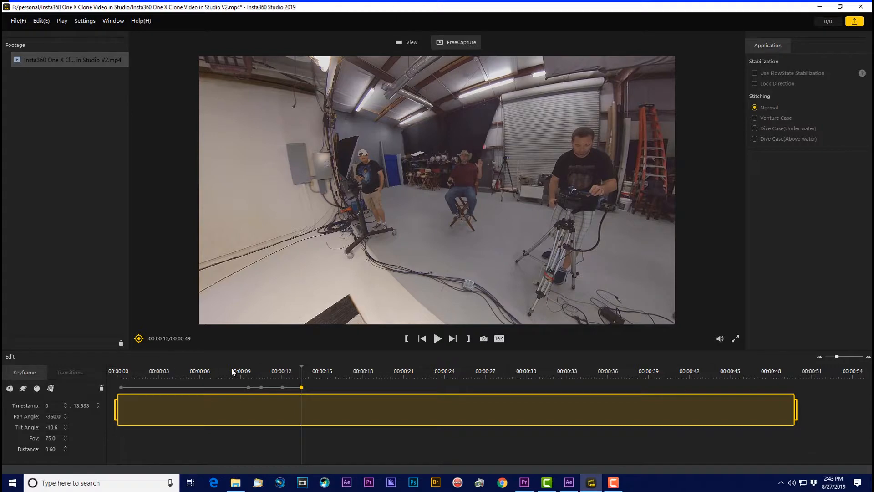
Step: Play the director shot and add a keyframe at 18.533 s that holds pan -360.0 and tilt -10.6
{"action": "left_click", "coordinate": [436, 339]}
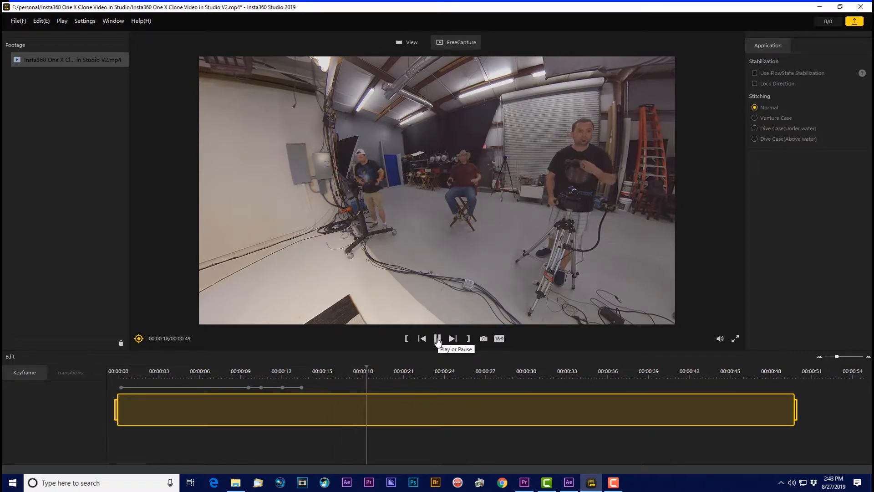
{"action": "left_click", "coordinate": [437, 340]}
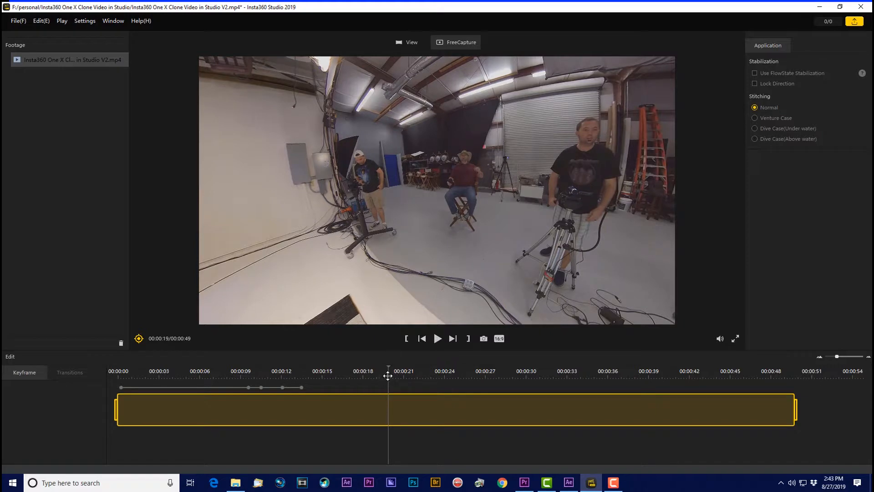
{"action": "left_click", "coordinate": [138, 338]}
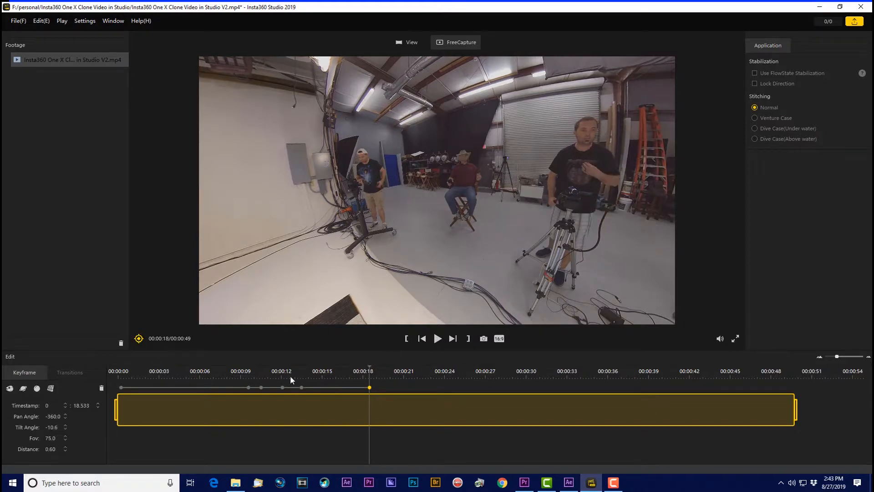
Step: Reframe on the host desk and add a keyframe at 19.800 s with pan -310.3 and tilt -16.8
{"action": "left_click_drag", "start_coordinate": [368, 374], "coordinate": [387, 373]}
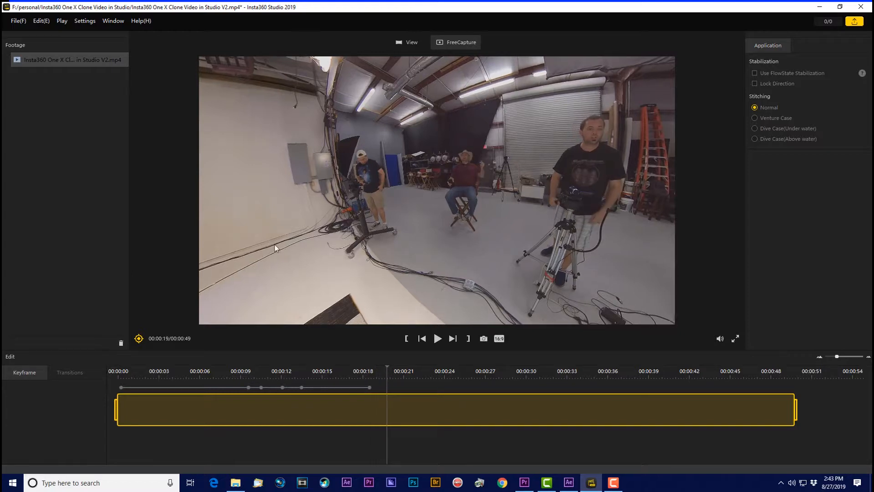
{"action": "left_click_drag", "start_coordinate": [275, 244], "coordinate": [387, 193]}
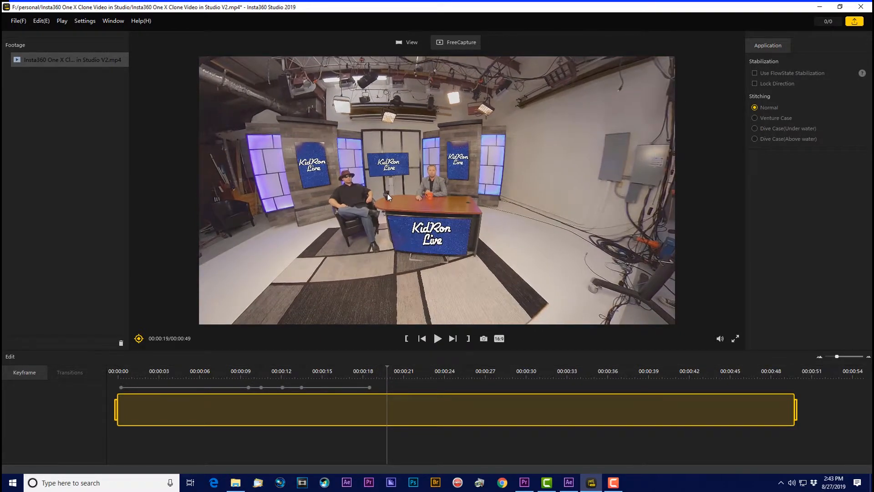
{"action": "left_click", "coordinate": [137, 338]}
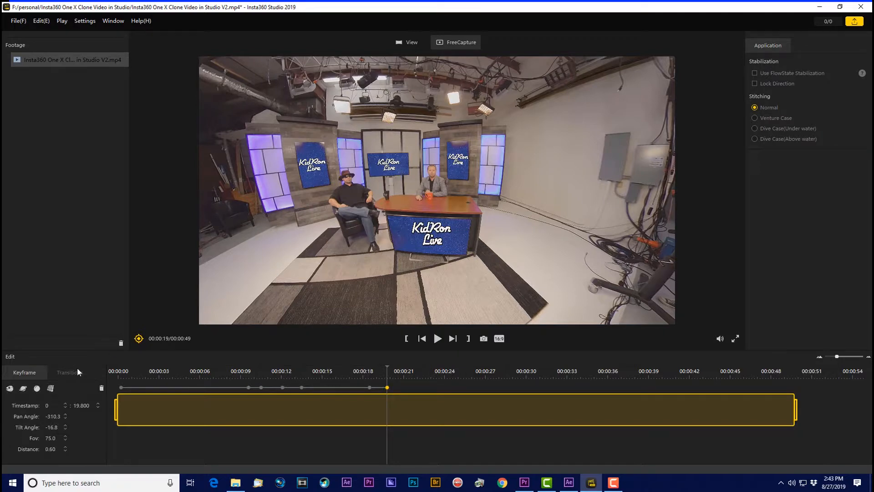
Step: Play through the host desk shot and add a holding keyframe at 38.972 s with pan -310.3 and tilt -16.8
{"action": "left_click", "coordinate": [437, 339]}
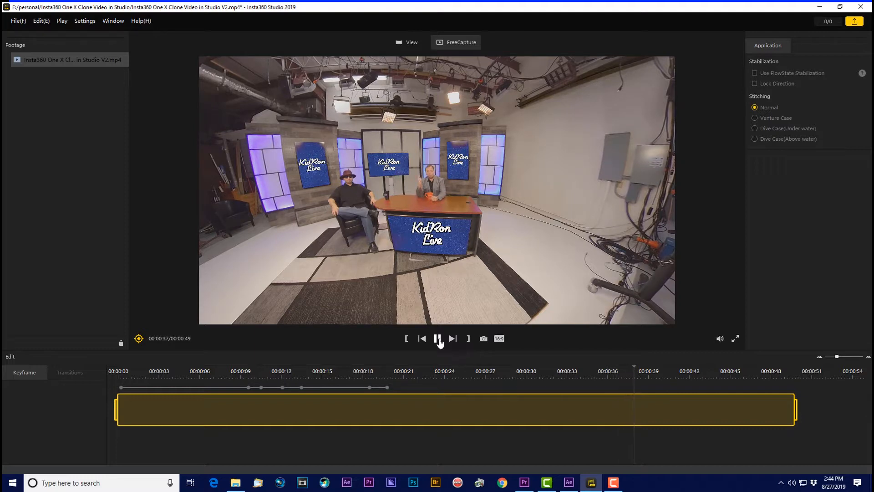
{"action": "left_click", "coordinate": [438, 339]}
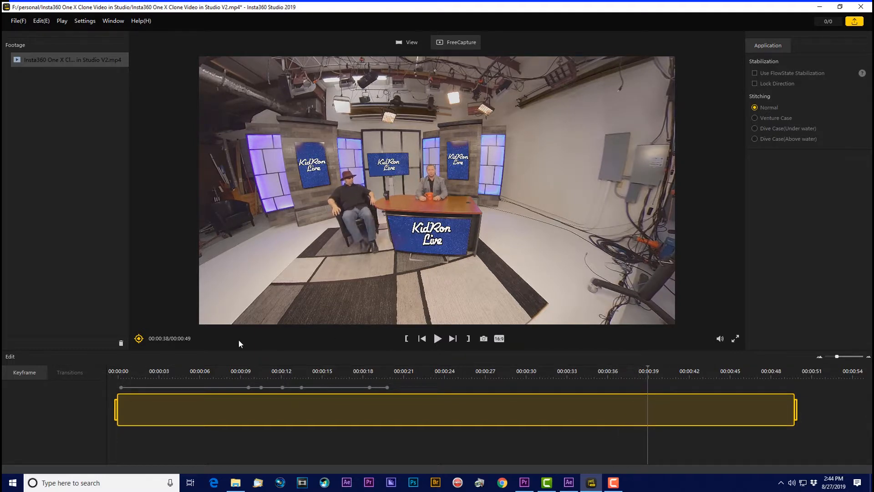
{"action": "left_click", "coordinate": [138, 338]}
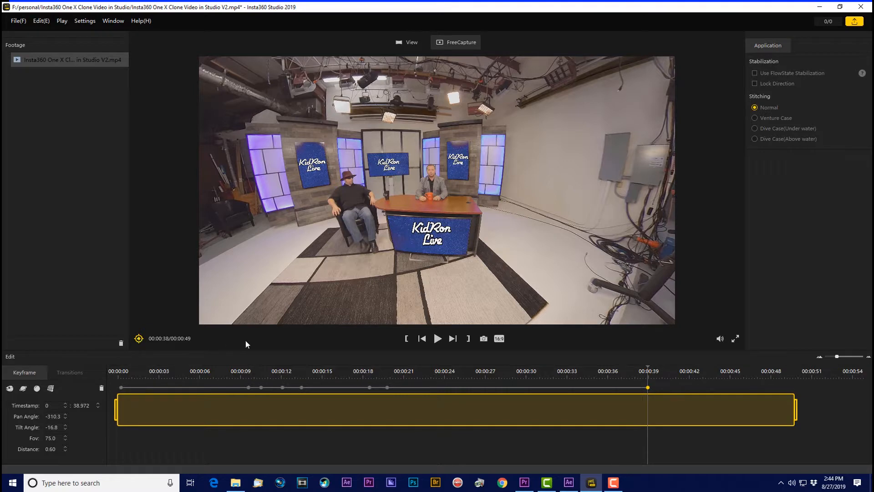
Step: Add a keyframe at 39.933 s and turn its view to the director and cameramen, with pan -112.2 and tilt -15.2
{"action": "left_click_drag", "start_coordinate": [647, 374], "coordinate": [656, 373]}
{"action": "left_click", "coordinate": [138, 338]}
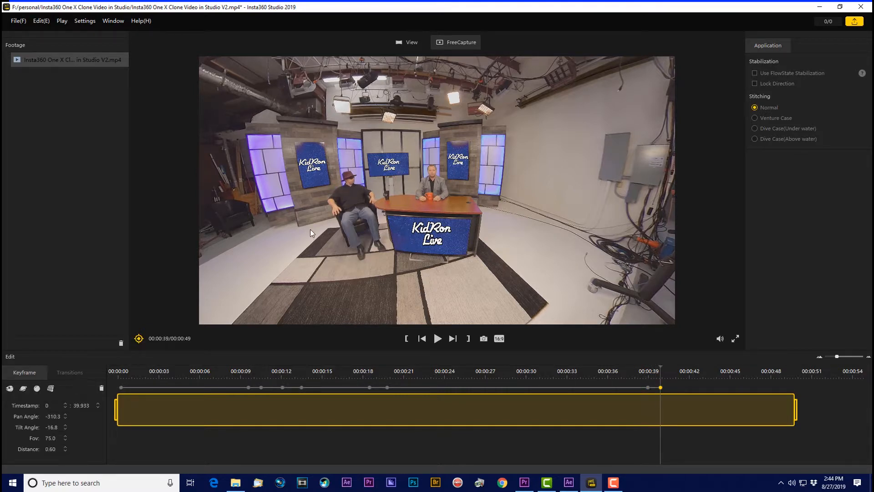
{"action": "left_click_drag", "start_coordinate": [271, 220], "coordinate": [453, 205]}
{"action": "left_click_drag", "start_coordinate": [323, 206], "coordinate": [544, 201]}
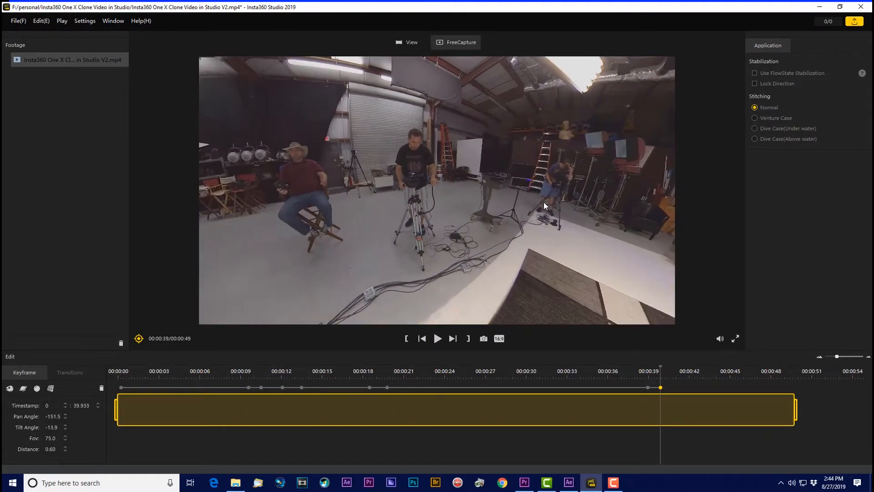
{"action": "left_click_drag", "start_coordinate": [380, 195], "coordinate": [542, 196]}
{"action": "left_click_drag", "start_coordinate": [469, 174], "coordinate": [495, 158]}
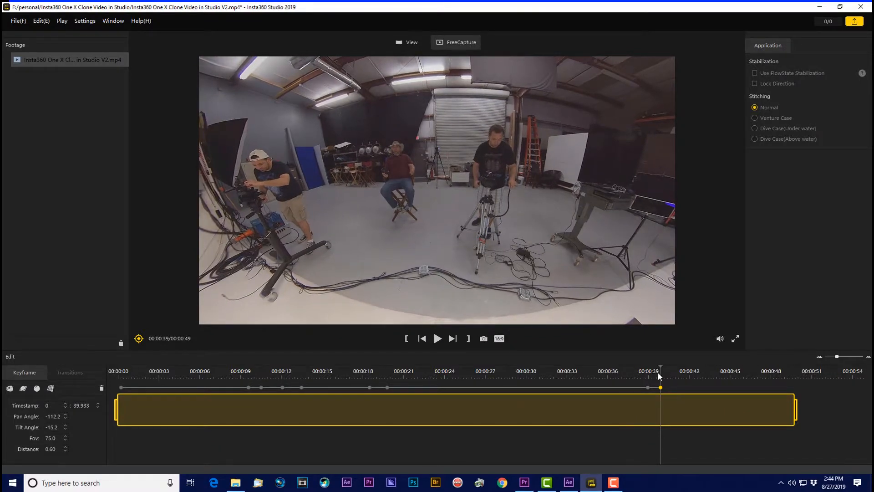
Step: Play the closing shot to the end of the clip, then check the opening from the start
{"action": "left_click", "coordinate": [436, 342]}
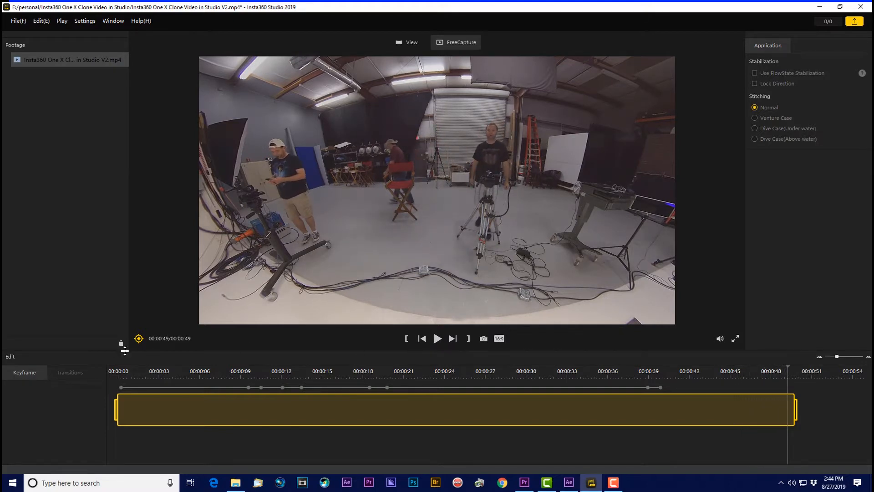
{"action": "left_click", "coordinate": [105, 372]}
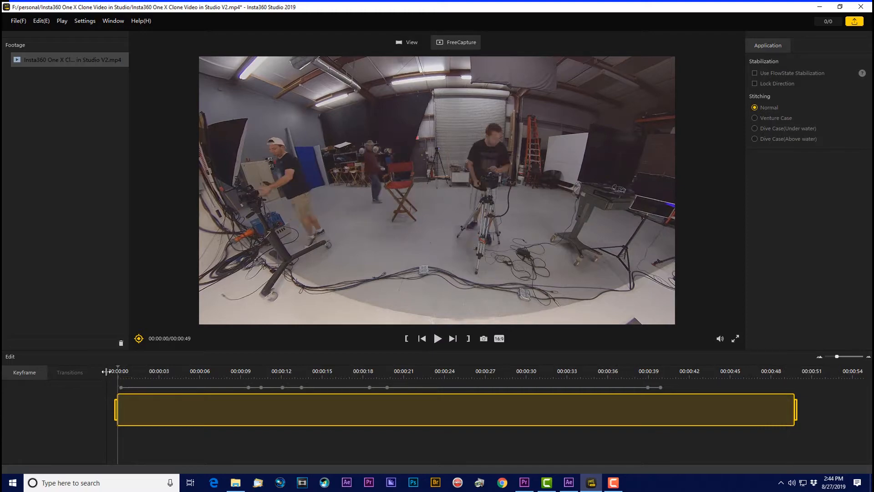
{"action": "key", "text": "space"}
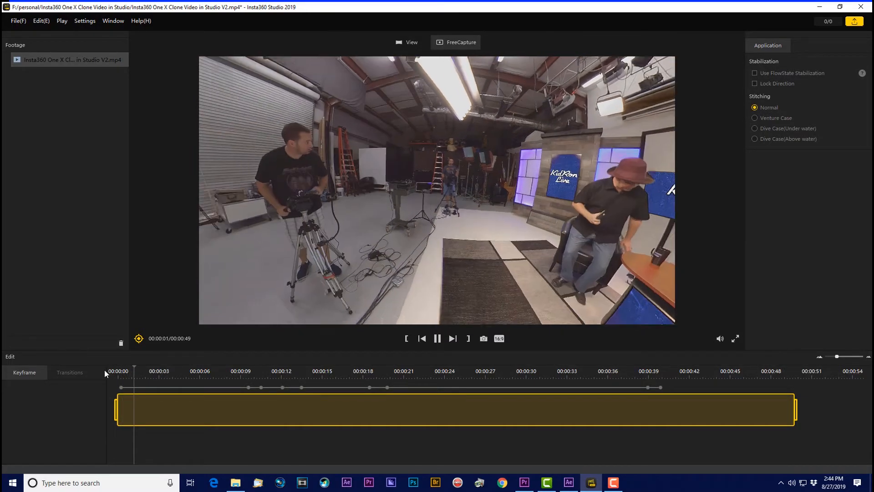
{"action": "key", "text": "space"}
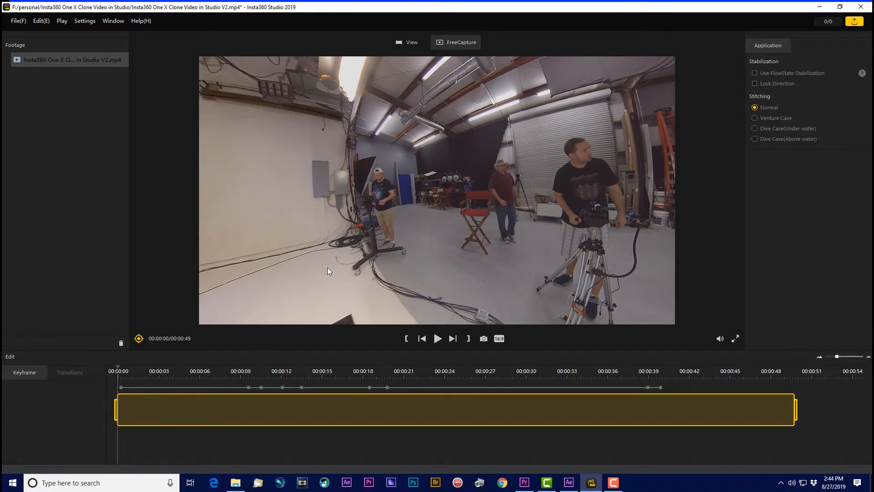
Step: Move the first keyframe to the very start of the clip and play back the reframed video to about 23 s
{"action": "left_click_drag", "start_coordinate": [327, 267], "coordinate": [328, 277]}
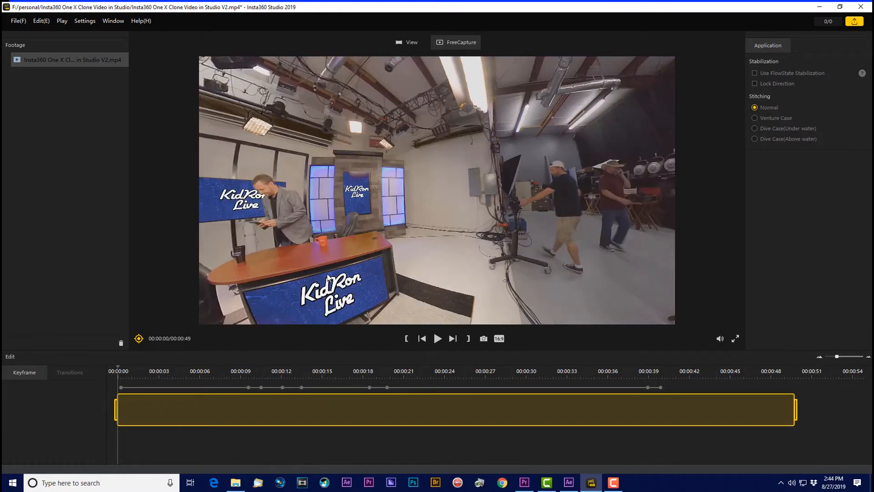
{"action": "left_click", "coordinate": [121, 387]}
{"action": "key", "text": "space"}
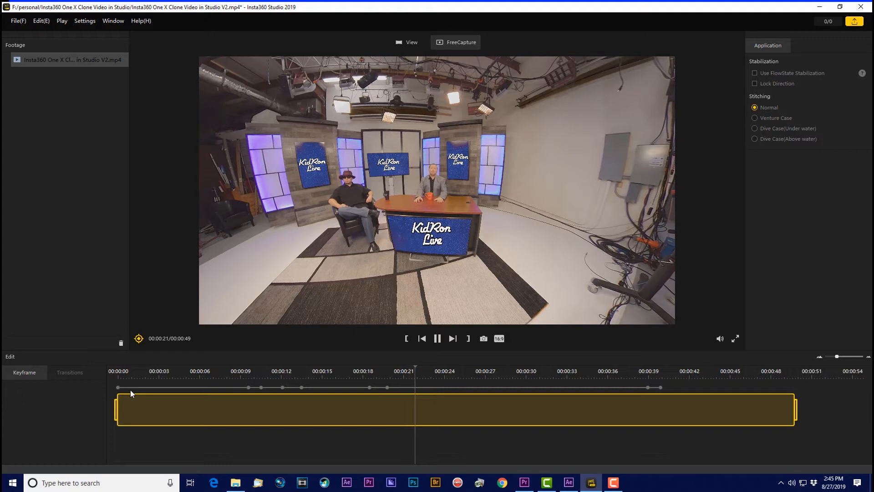
{"action": "left_click", "coordinate": [438, 339]}
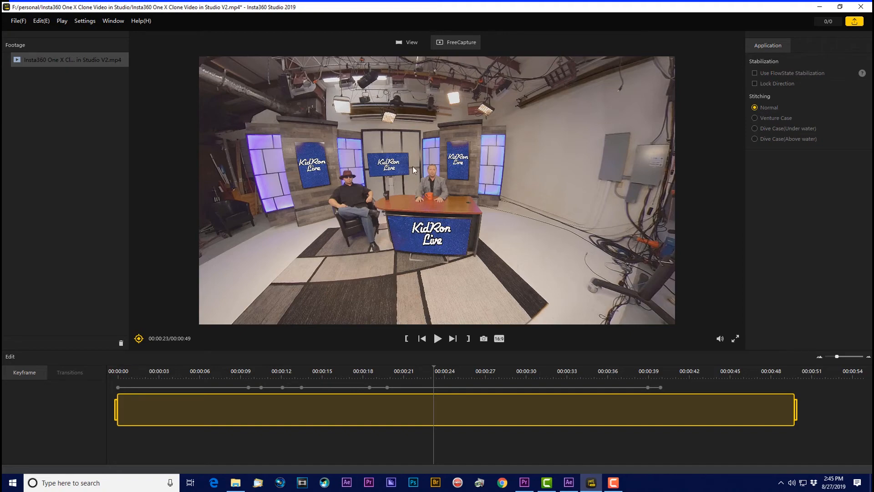
Step: Look all around the 360 studio scene at 23 s to examine the cloned hosts, director and camera operators
{"action": "left_click_drag", "start_coordinate": [367, 179], "coordinate": [569, 184]}
{"action": "left_click_drag", "start_coordinate": [478, 185], "coordinate": [514, 187]}
{"action": "left_click_drag", "start_coordinate": [428, 183], "coordinate": [550, 177]}
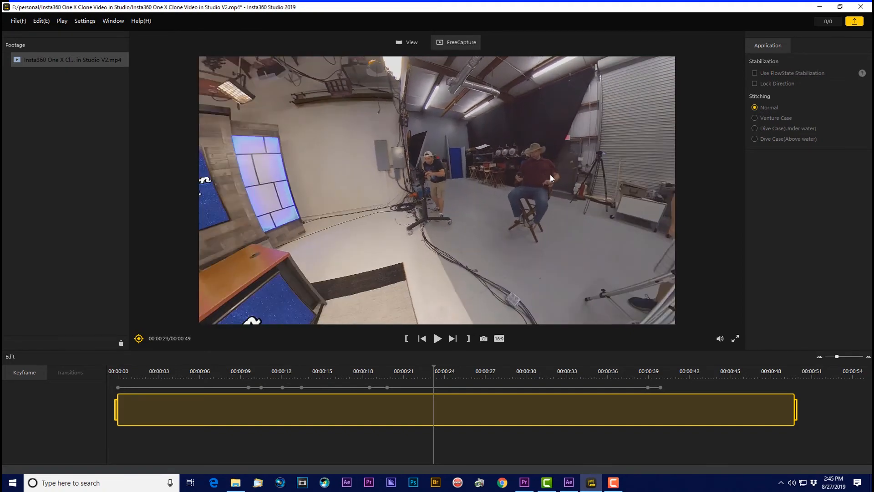
{"action": "left_click_drag", "start_coordinate": [377, 180], "coordinate": [483, 176]}
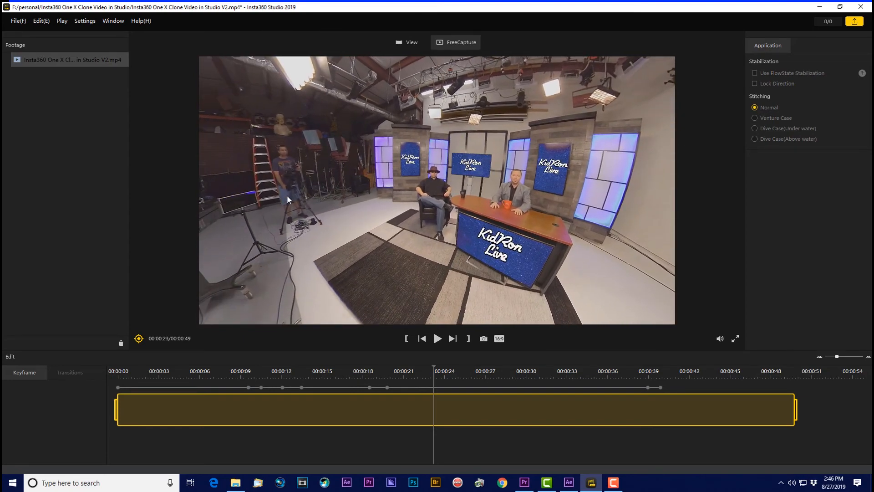
{"action": "left_click_drag", "start_coordinate": [286, 199], "coordinate": [459, 244]}
{"action": "left_click_drag", "start_coordinate": [573, 228], "coordinate": [369, 217]}
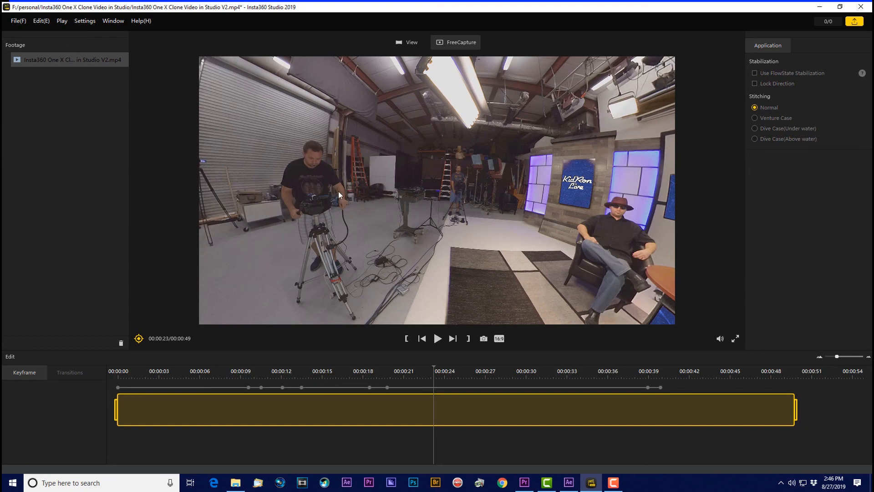
{"action": "left_click_drag", "start_coordinate": [338, 191], "coordinate": [517, 190]}
{"action": "left_click_drag", "start_coordinate": [387, 214], "coordinate": [549, 202]}
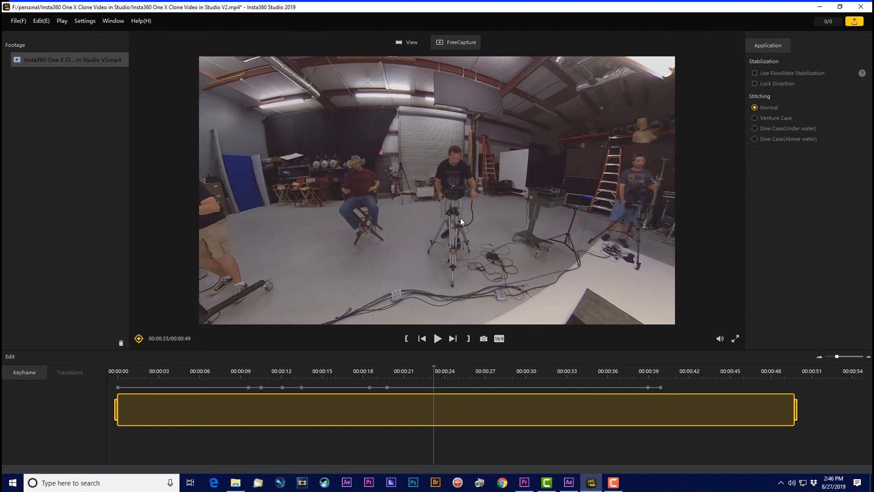
{"action": "left_click_drag", "start_coordinate": [383, 217], "coordinate": [523, 200]}
{"action": "left_click_drag", "start_coordinate": [367, 195], "coordinate": [406, 192]}
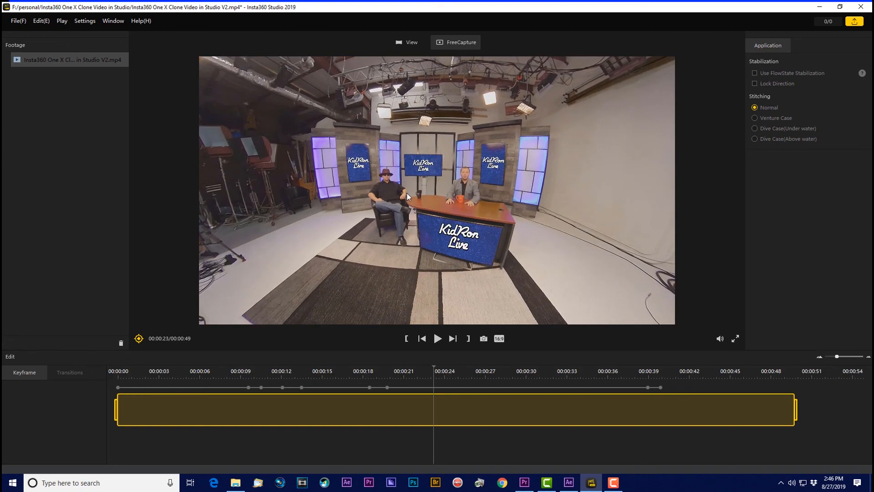